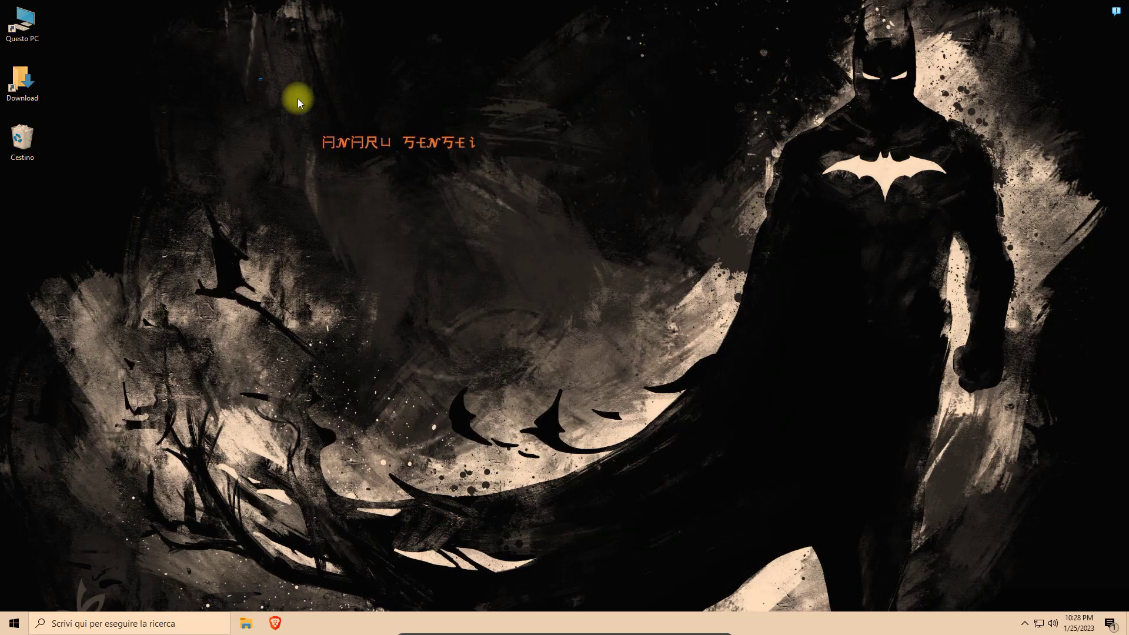
pyautogui.moveTo(297, 98); pyautogui.dragTo(502, 193)
pyautogui.moveTo(545, 52); pyautogui.dragTo(279, 222)
# Step: Create a new folder on the desktop, keeping the default name Nuova cartella
pyautogui.rightClick(784, 352)
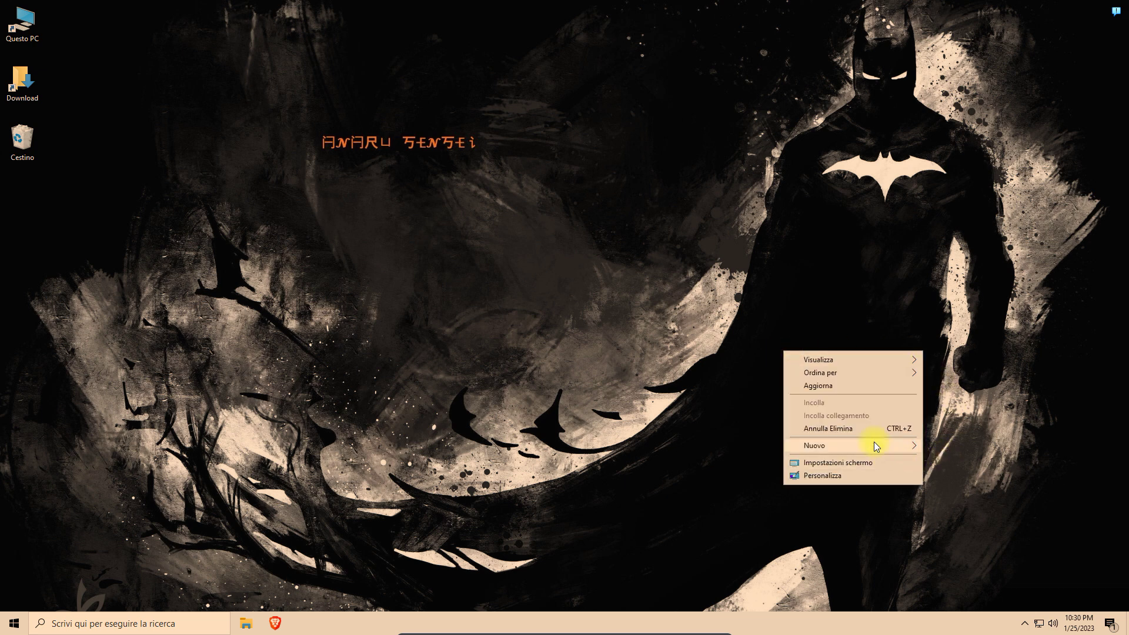
pyautogui.moveTo(874, 445)
pyautogui.click(945, 446)
pyautogui.press('Return')
pyautogui.click(878, 409)
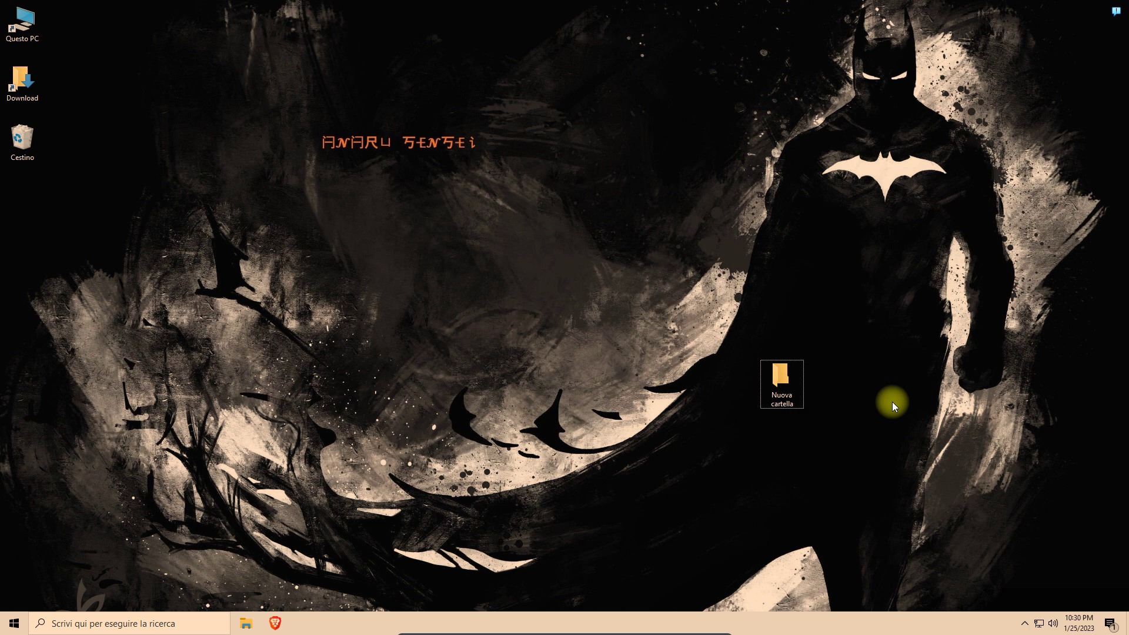
# Step: Open the icon chooser in the customization properties of the Nuova cartella folder
pyautogui.rightClick(785, 370)
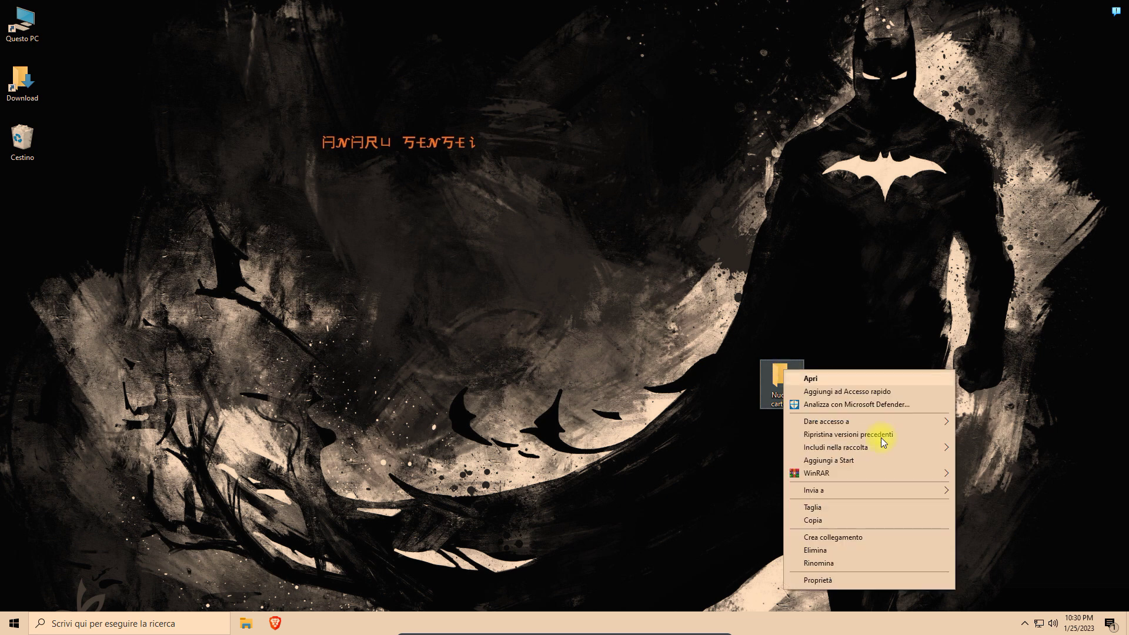
pyautogui.click(861, 581)
pyautogui.moveTo(882, 313); pyautogui.dragTo(559, 222)
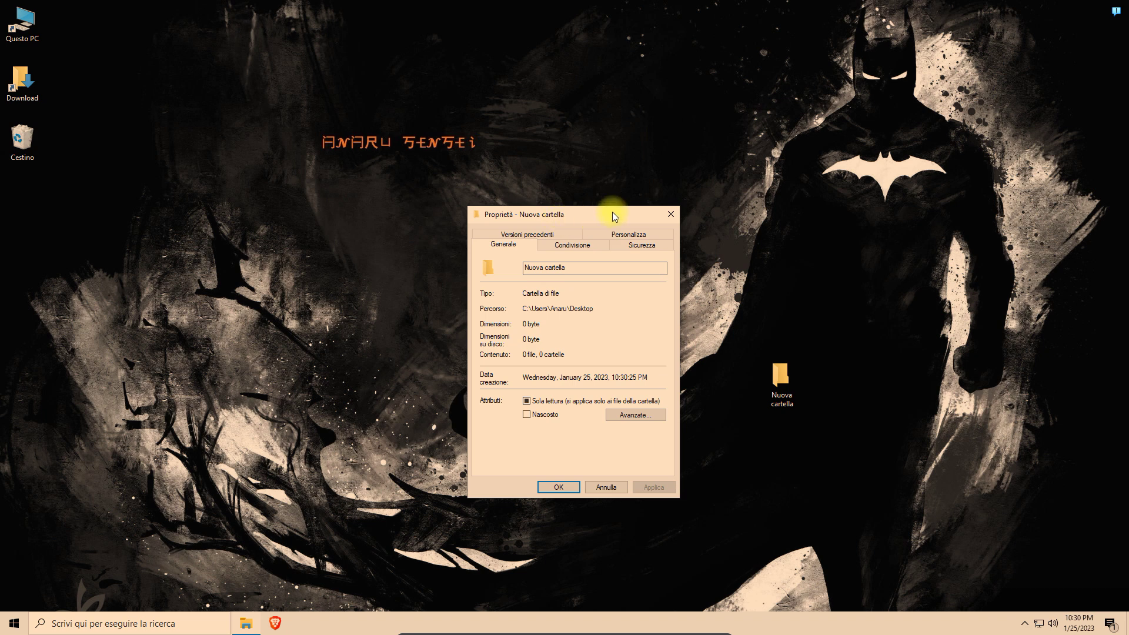
pyautogui.click(631, 235)
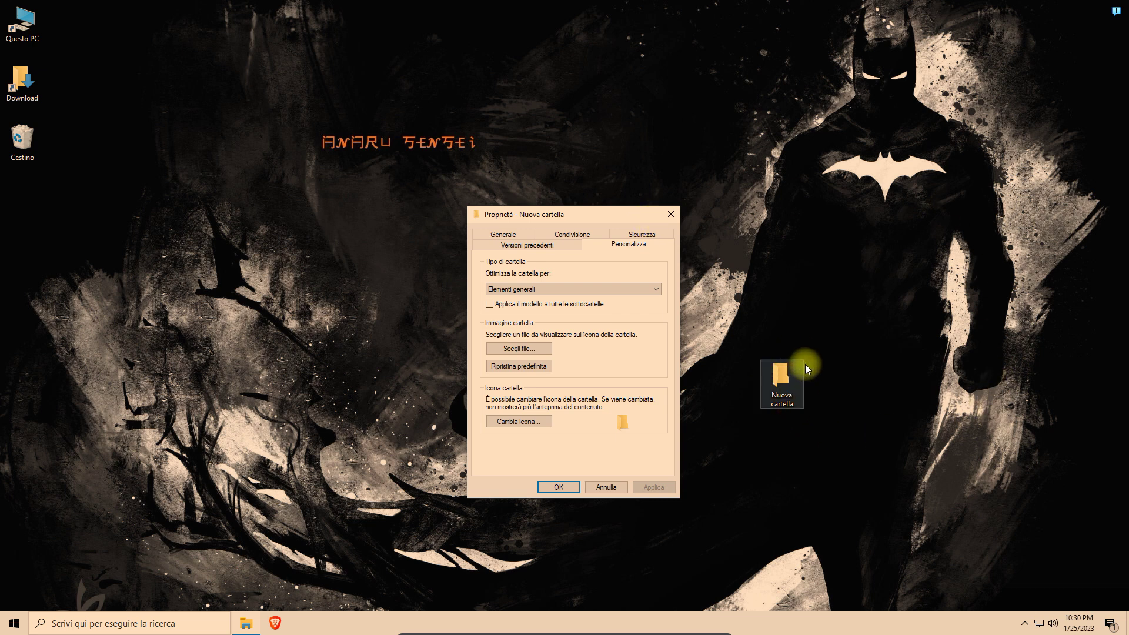
pyautogui.click(539, 427)
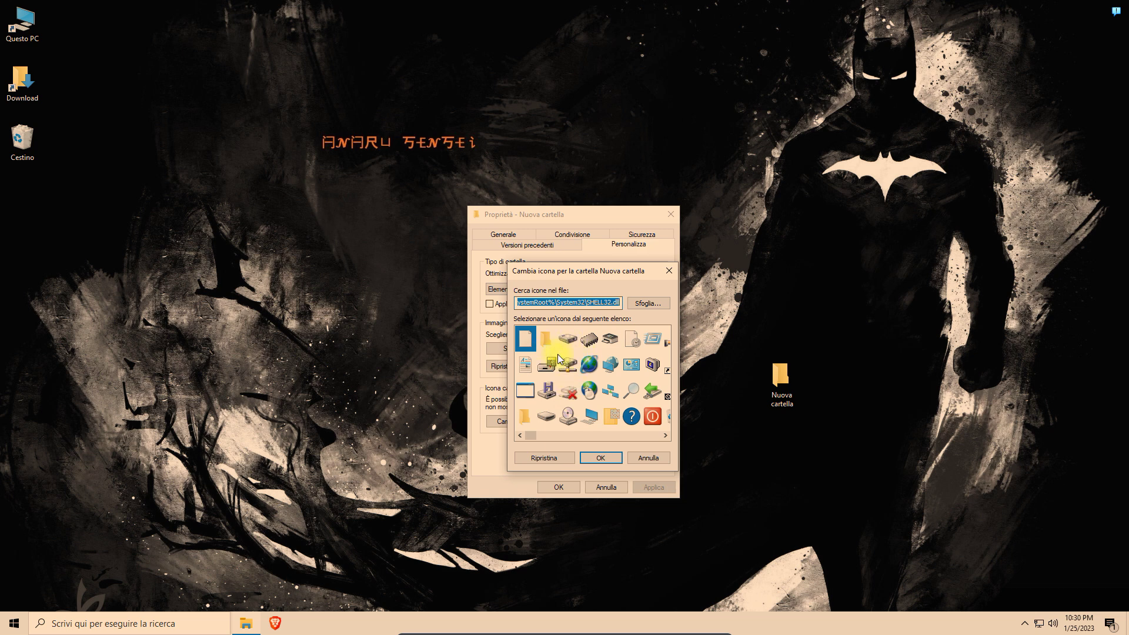
# Step: Assign one of the blank, transparent icons from SHELL32.dll to the Nuova cartella folder and apply the change
pyautogui.scroll(-3, 574, 348)
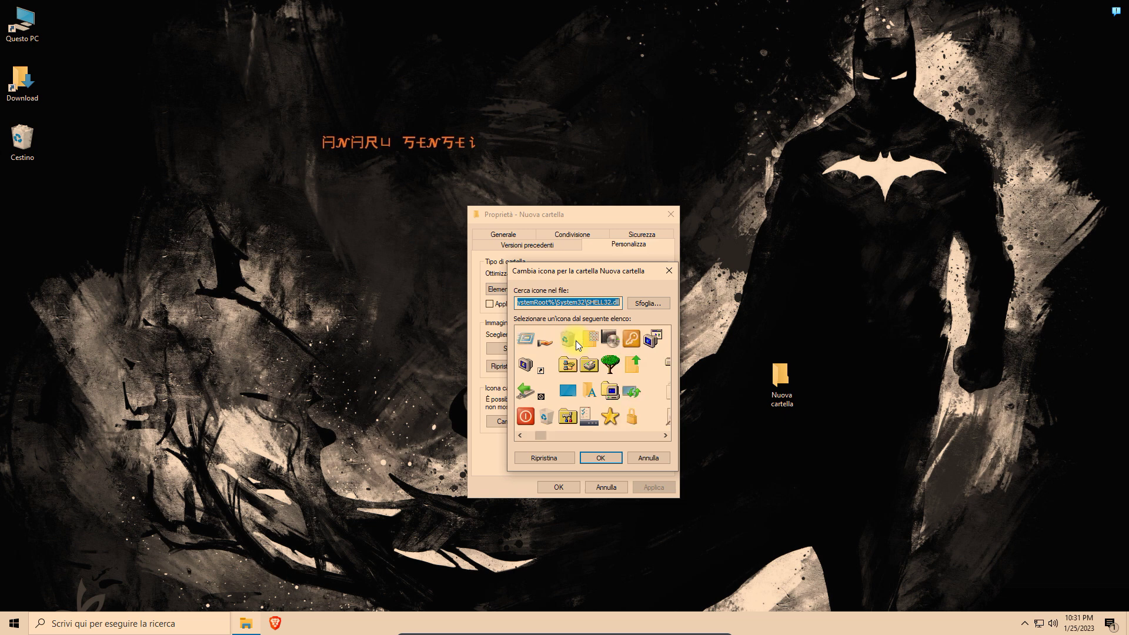
pyautogui.scroll(-1, 576, 341)
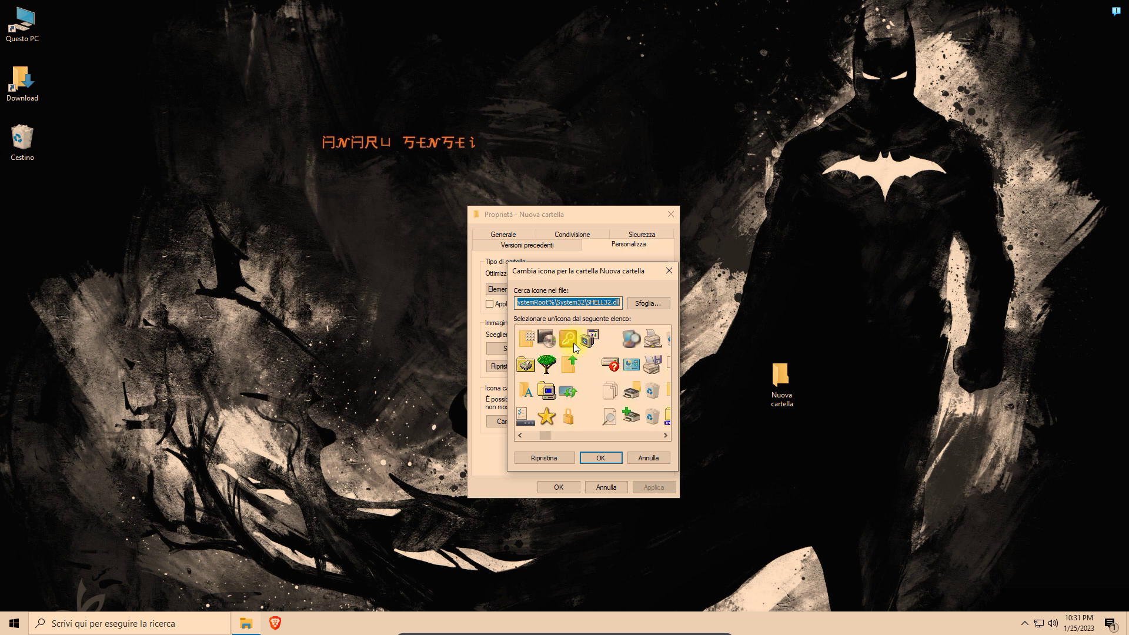
pyautogui.scroll(-1, 574, 347)
pyautogui.scroll(-2, 575, 337)
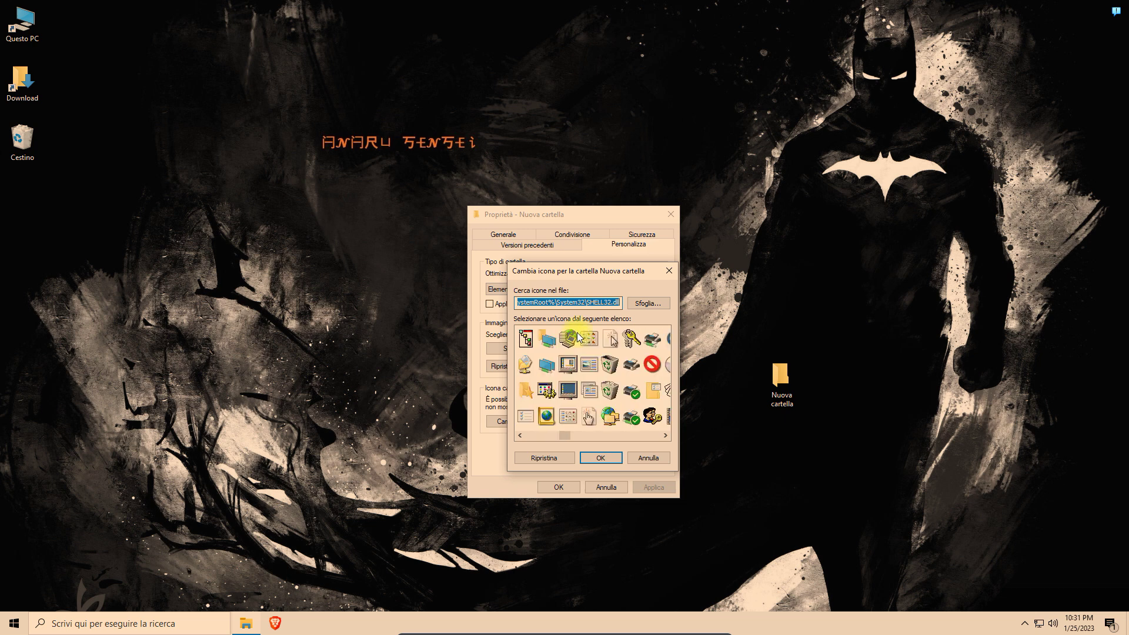
pyautogui.scroll(2, 578, 334)
pyautogui.scroll(1, 577, 334)
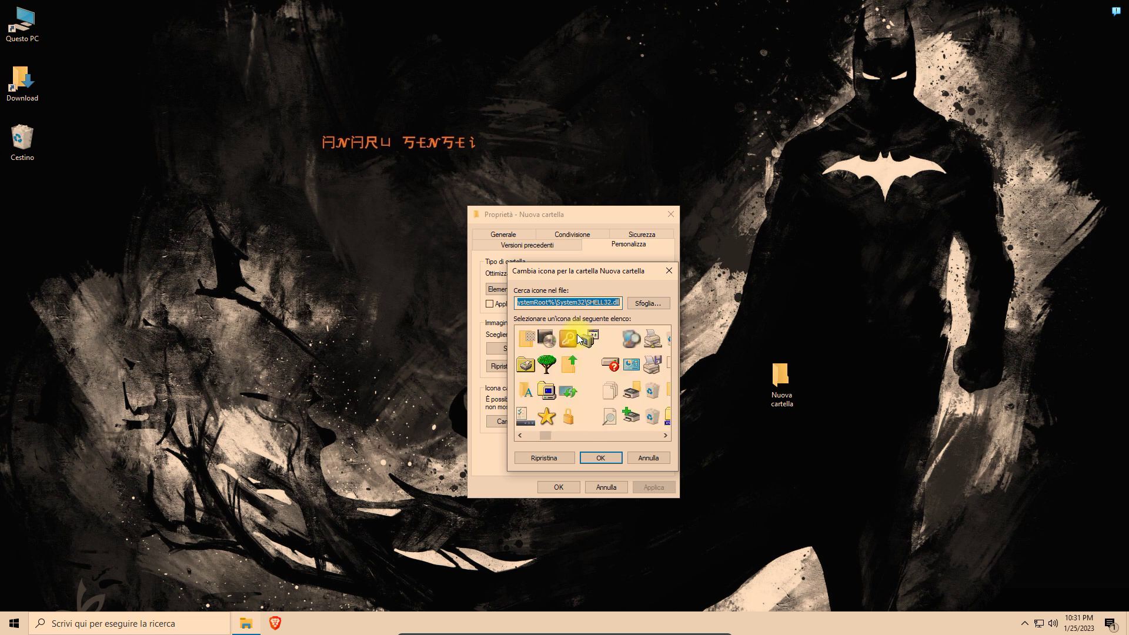
pyautogui.click(592, 365)
pyautogui.click(589, 396)
pyautogui.click(592, 416)
pyautogui.click(591, 389)
pyautogui.click(592, 366)
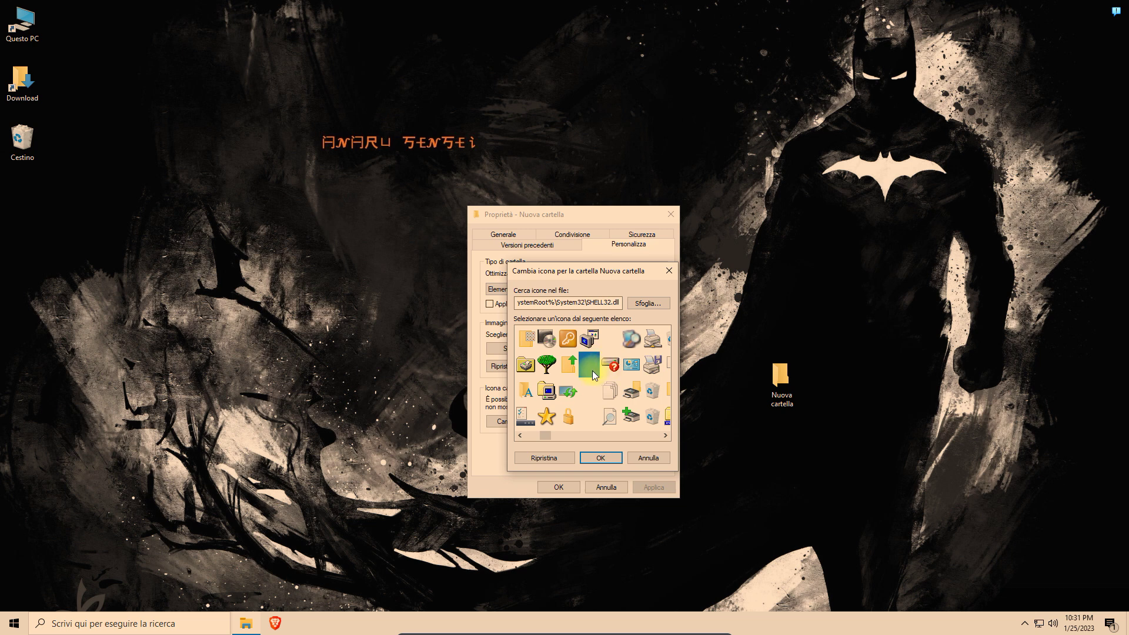
pyautogui.click(604, 461)
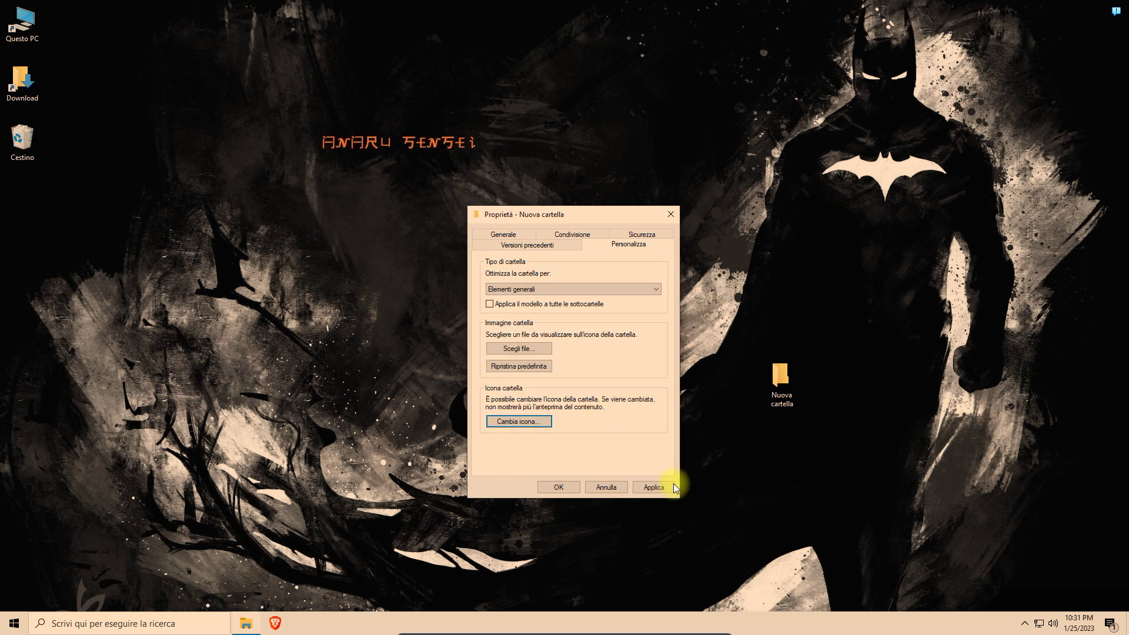
pyautogui.click(653, 487)
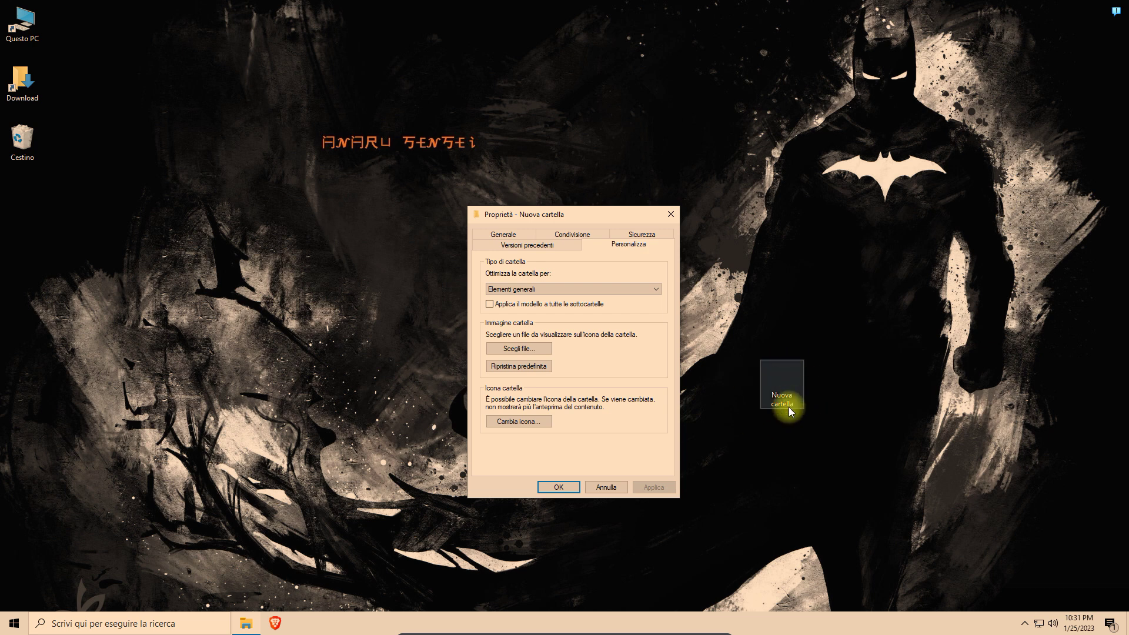
pyautogui.click(574, 488)
# Step: Move the Nuova cartella folder toward the middle of the desktop and back to its original place
pyautogui.moveTo(786, 391); pyautogui.dragTo(607, 371)
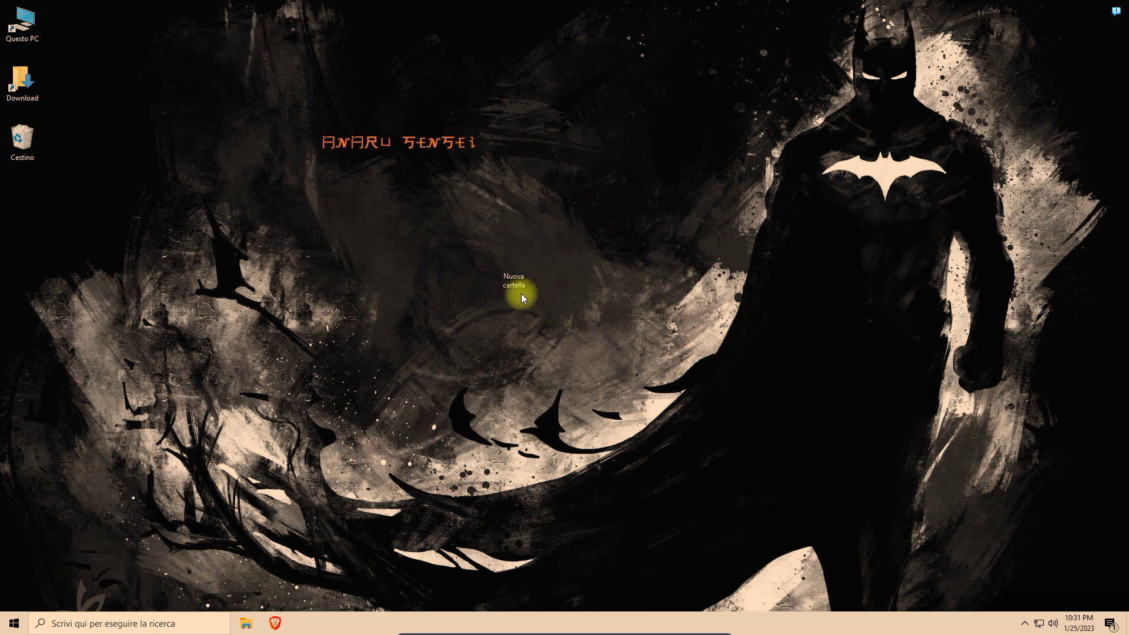
pyautogui.moveTo(510, 279); pyautogui.dragTo(805, 371)
pyautogui.click(650, 394)
# Step: Rename the Nuova cartella folder with an invisible blank name
pyautogui.rightClick(774, 393)
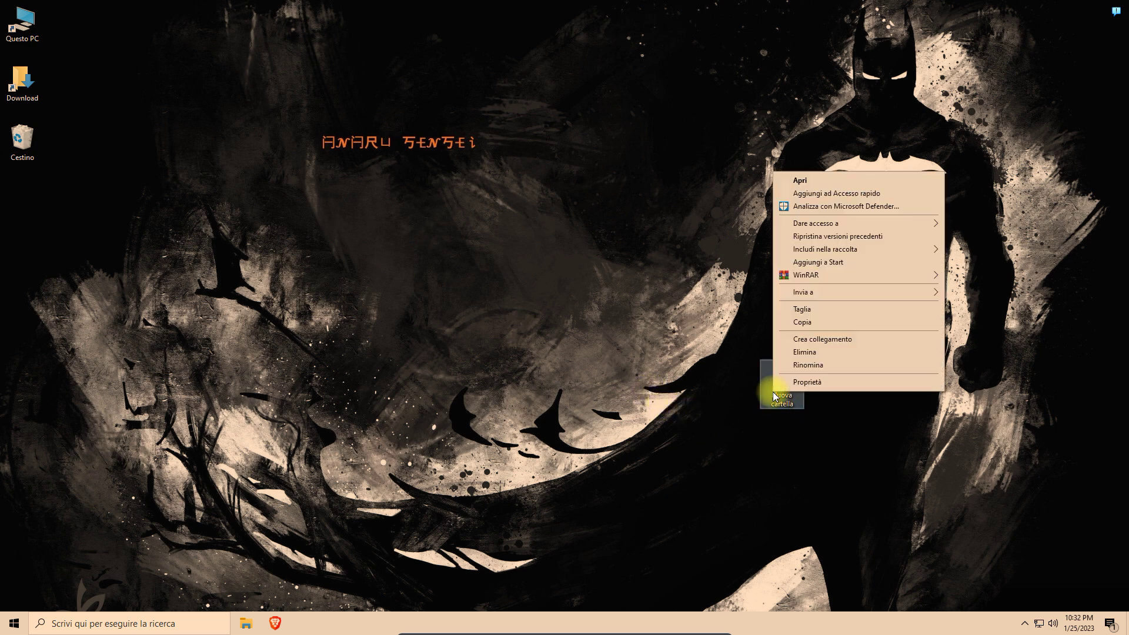
pyautogui.click(851, 365)
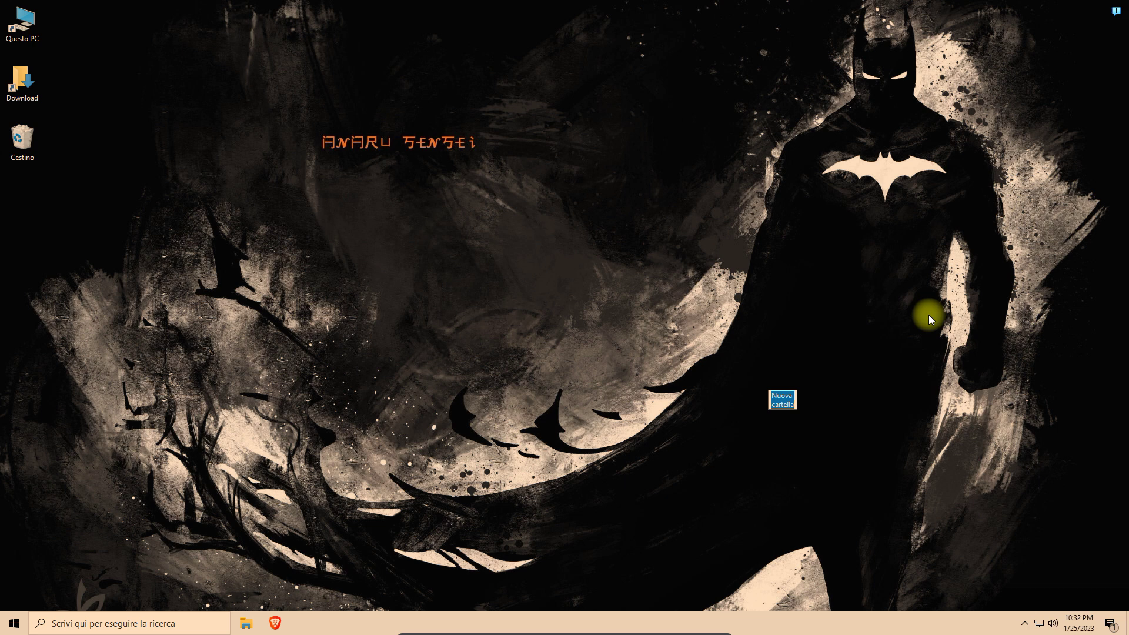
pyautogui.press('BackSpace')
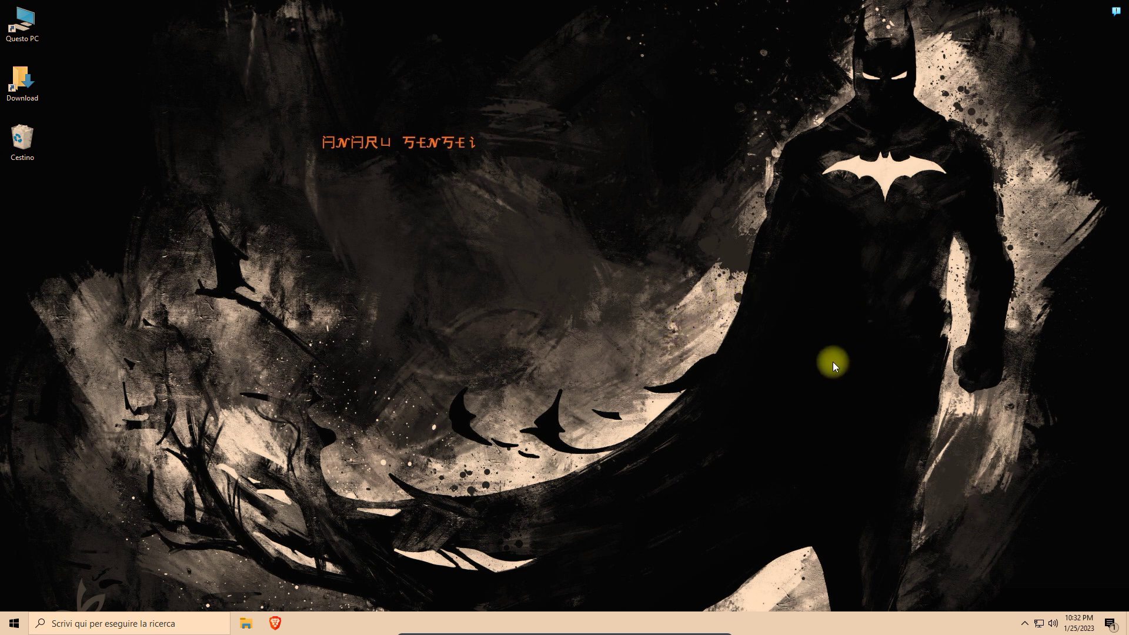
# Step: Open the invisible desktop folder, create a subfolder named Nuova cartella inside it, and reopen the invisible folder to check its contents
pyautogui.moveTo(649, 314); pyautogui.dragTo(876, 433)
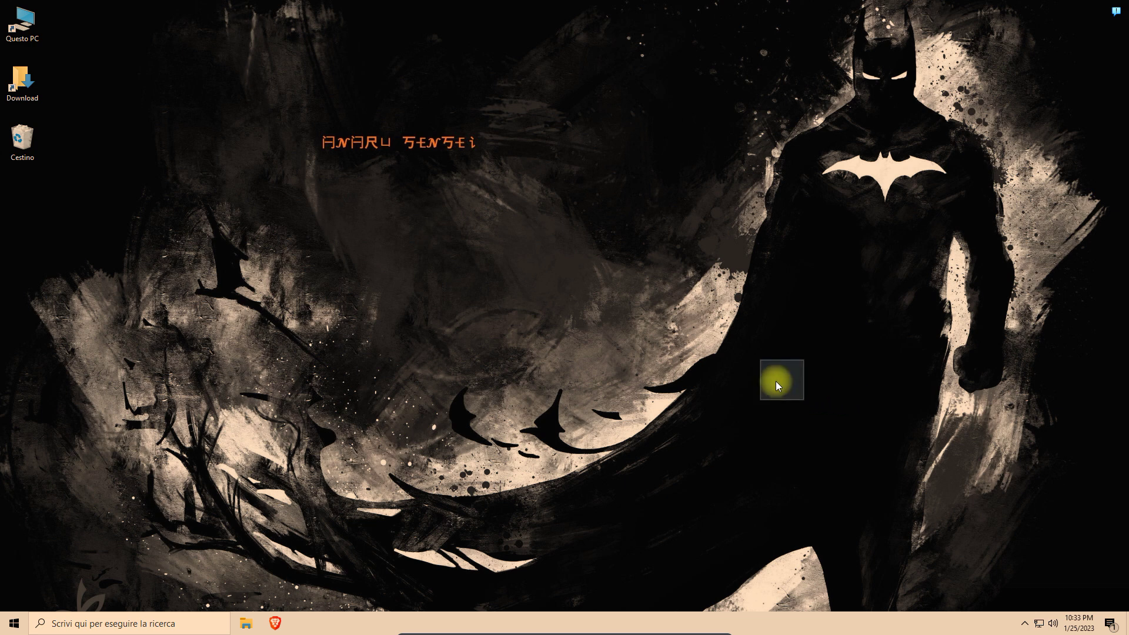
pyautogui.press('super+e')
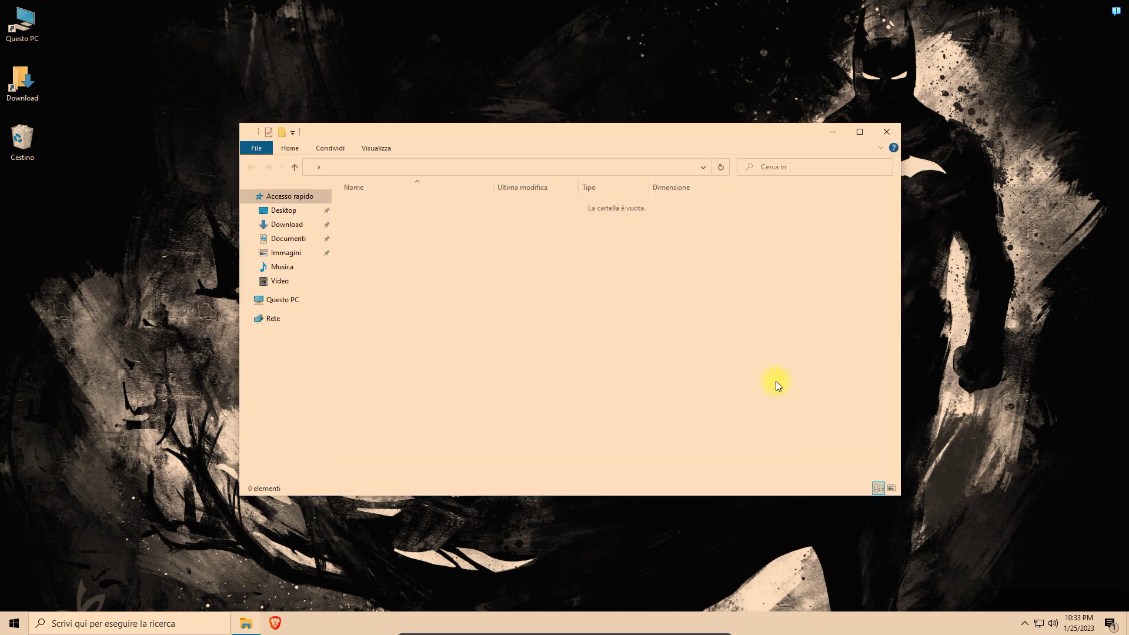
pyautogui.rightClick(508, 265)
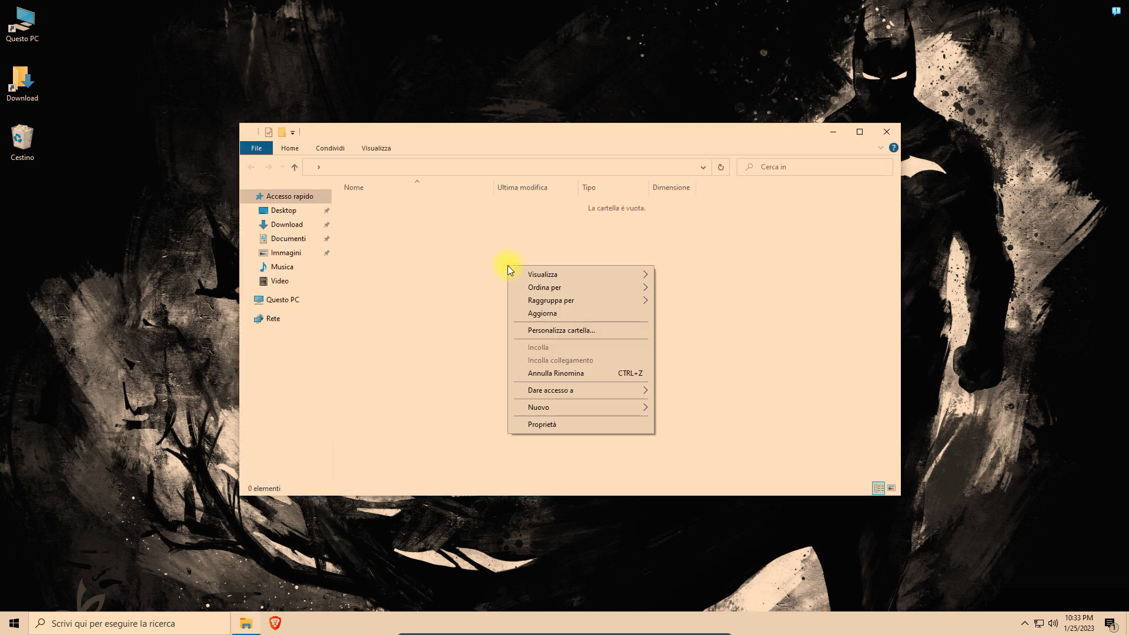
pyautogui.moveTo(589, 402)
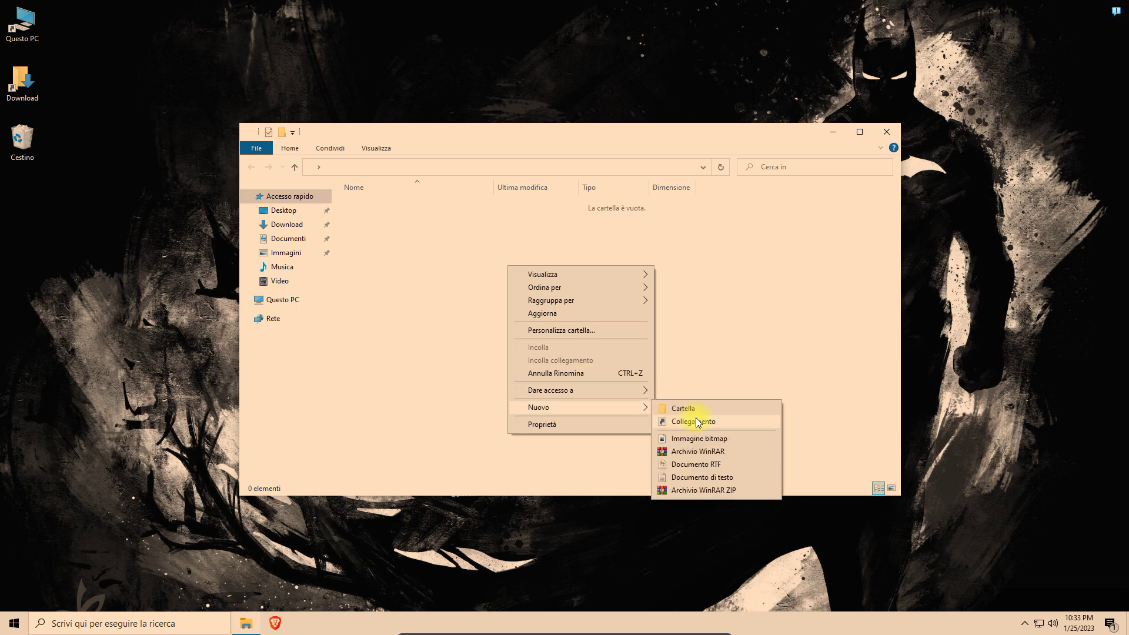
pyautogui.click(700, 409)
pyautogui.click(617, 345)
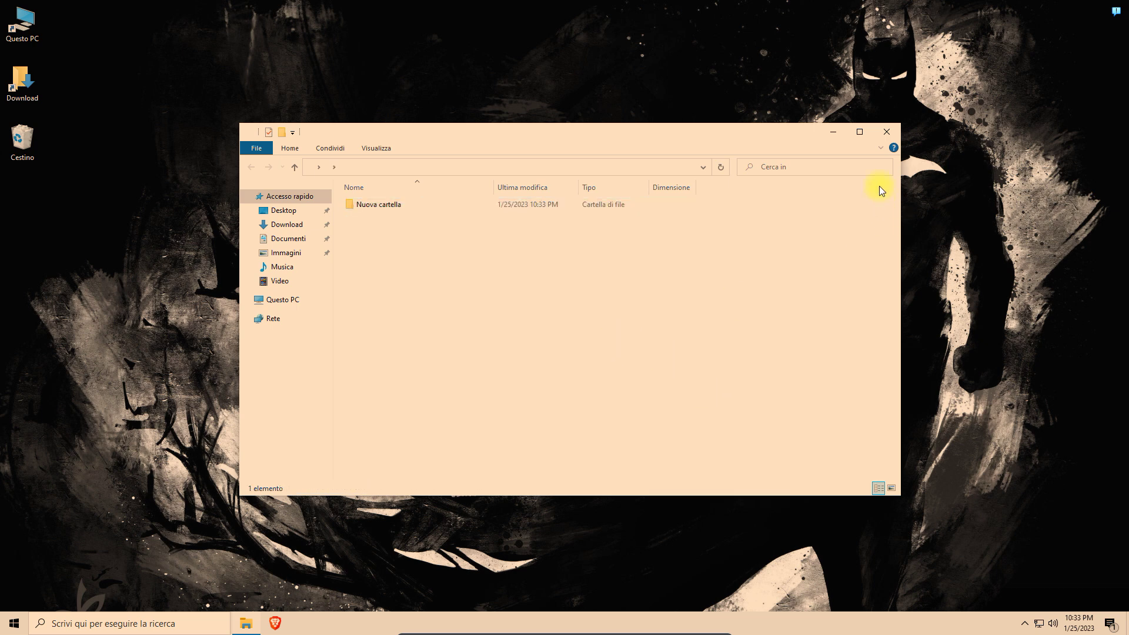
pyautogui.click(892, 131)
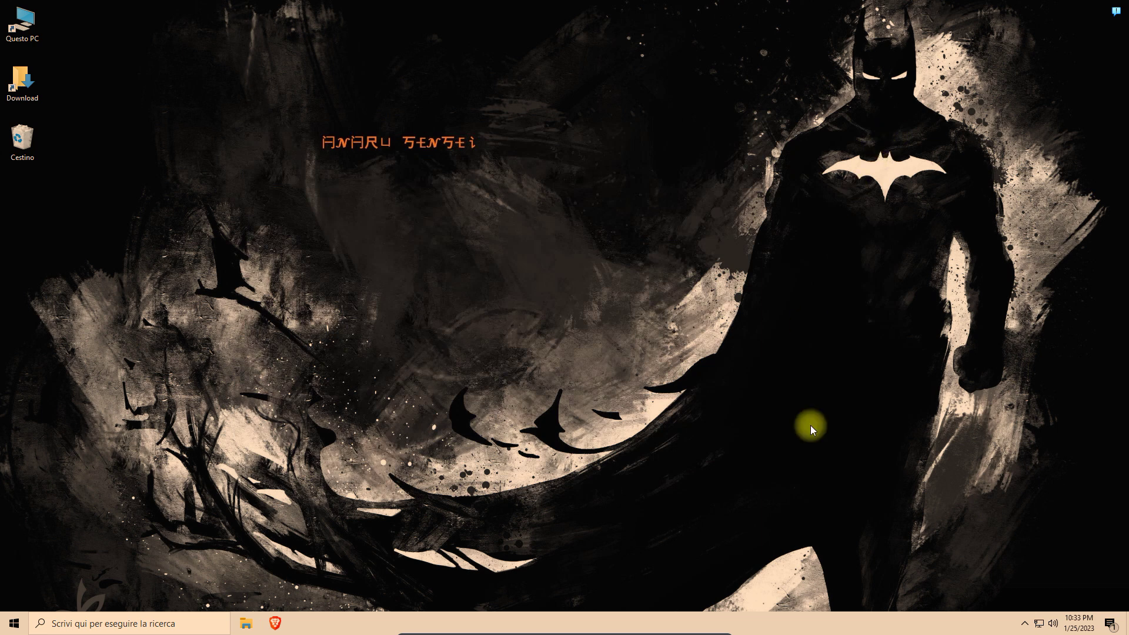
pyautogui.doubleClick(778, 382)
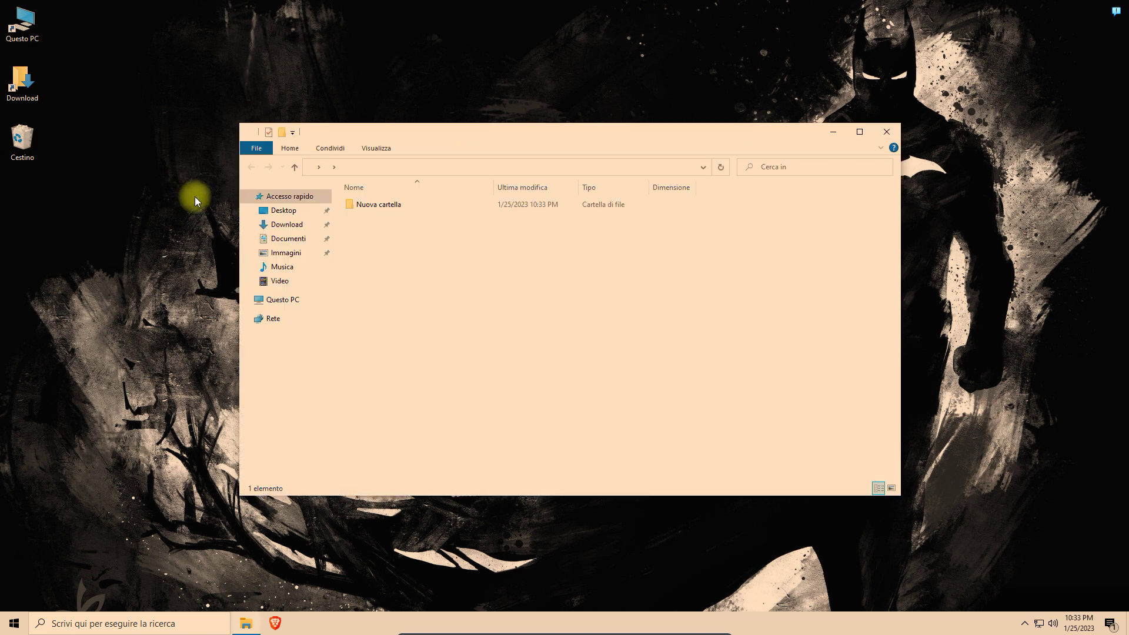
pyautogui.click(888, 136)
# Step: Move the invisible folder onto the orange wallpaper text and locate it with a selection rectangle
pyautogui.moveTo(783, 377); pyautogui.dragTo(382, 259)
pyautogui.click(400, 288)
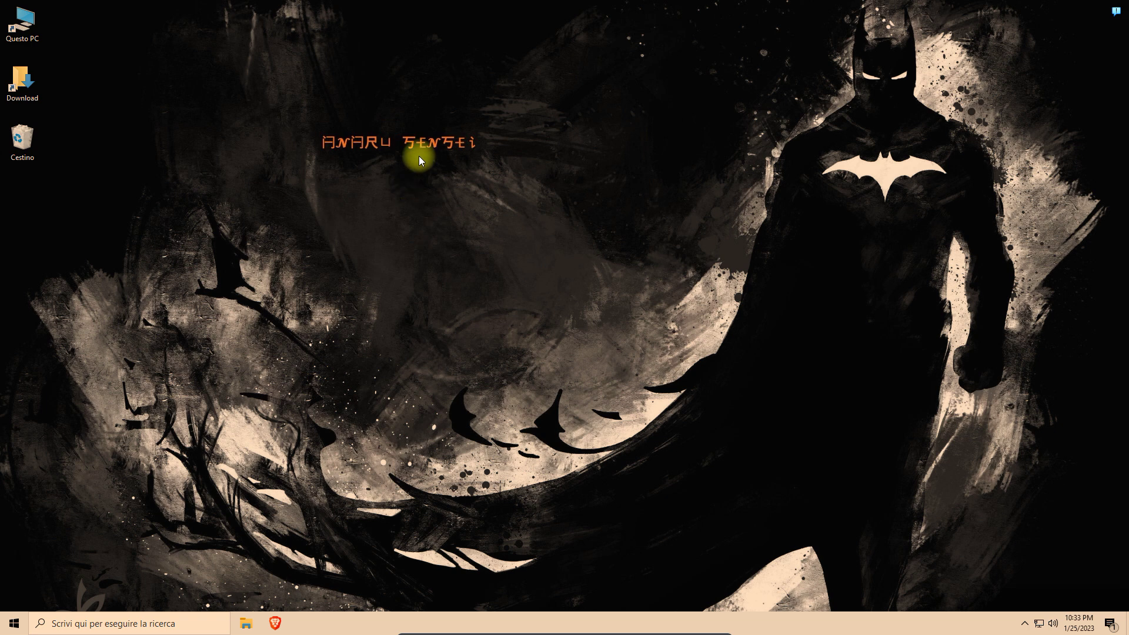
pyautogui.moveTo(299, 83); pyautogui.dragTo(418, 164)
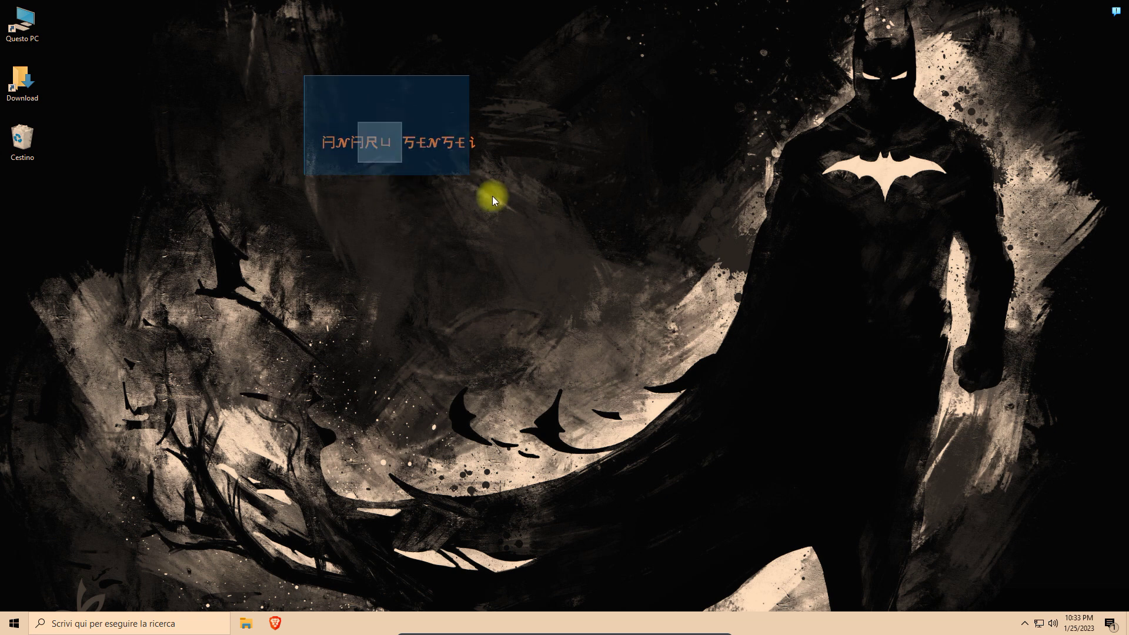
# Step: Try other hiding spots for the invisible folder on the desktop, including the upper-right corner, and locate it with selection rectangles
pyautogui.click(1070, 32)
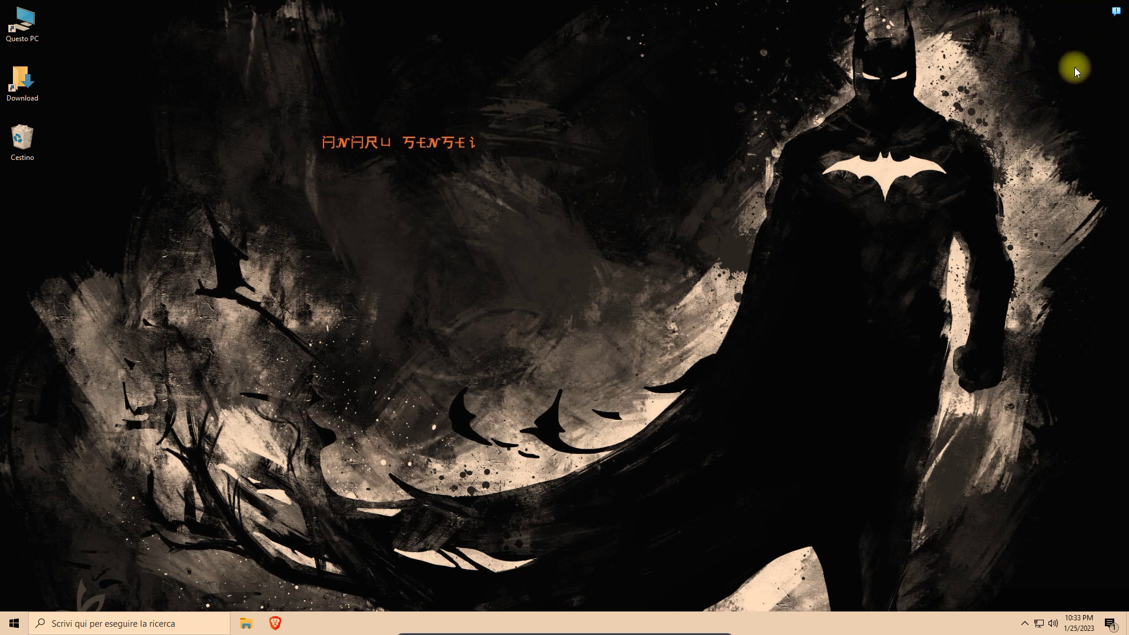
pyautogui.click(1034, 22)
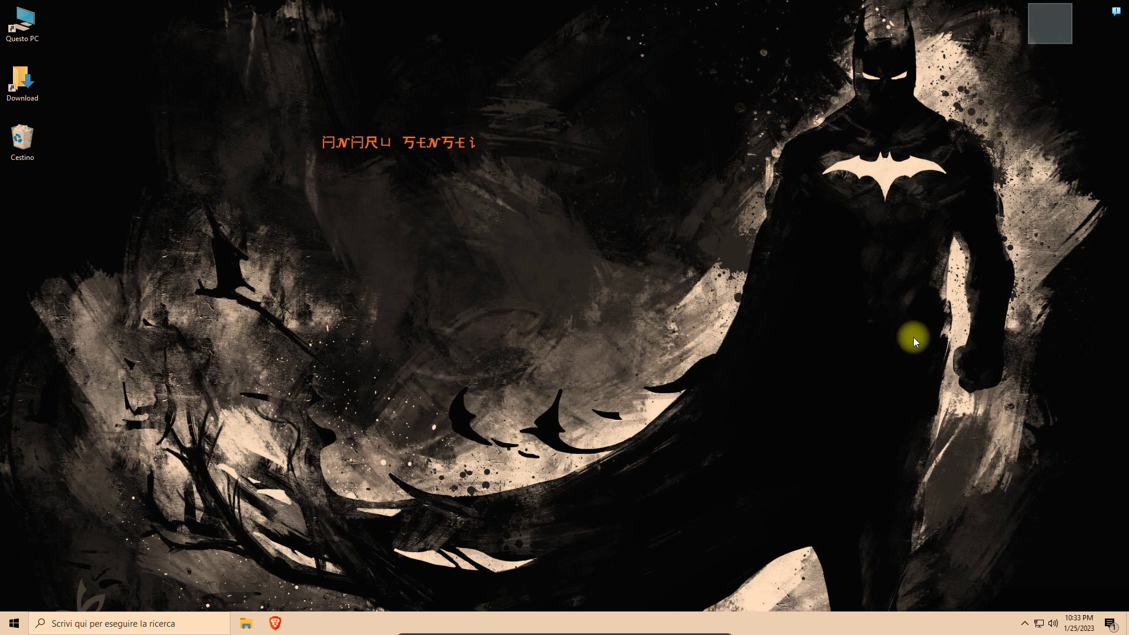
pyautogui.click(818, 587)
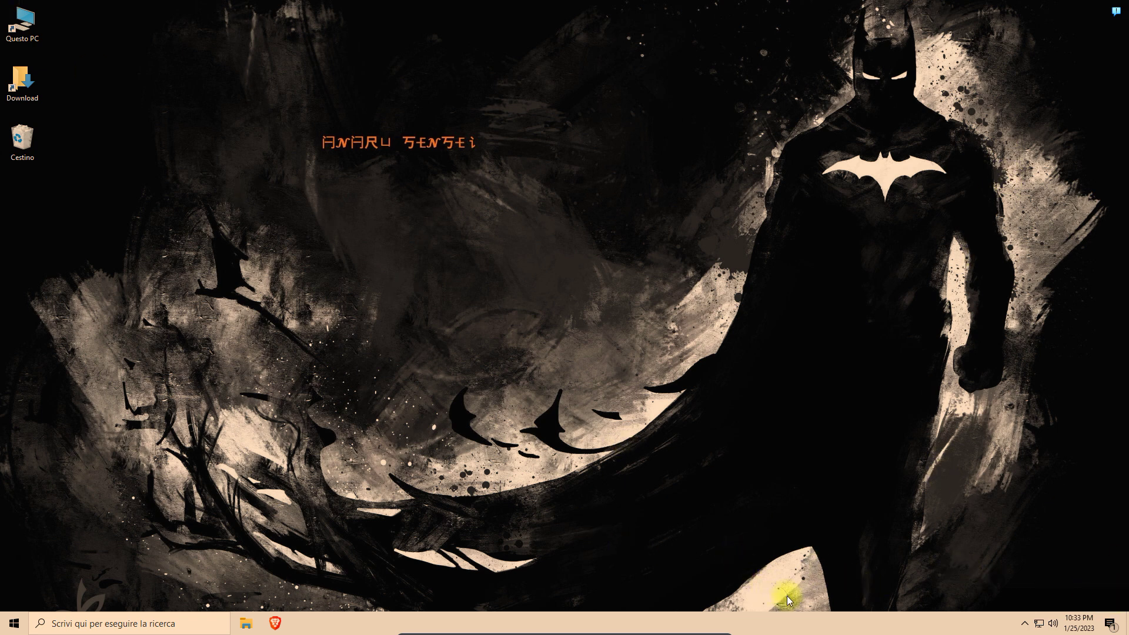
pyautogui.moveTo(711, 518); pyautogui.dragTo(867, 614)
pyautogui.moveTo(792, 46); pyautogui.dragTo(954, 144)
pyautogui.moveTo(850, 63); pyautogui.dragTo(879, 82)
# Step: Search Windows for "tastiera", open Tastiera su schermo, and place its window in the upper part of the desktop
pyautogui.click(115, 623)
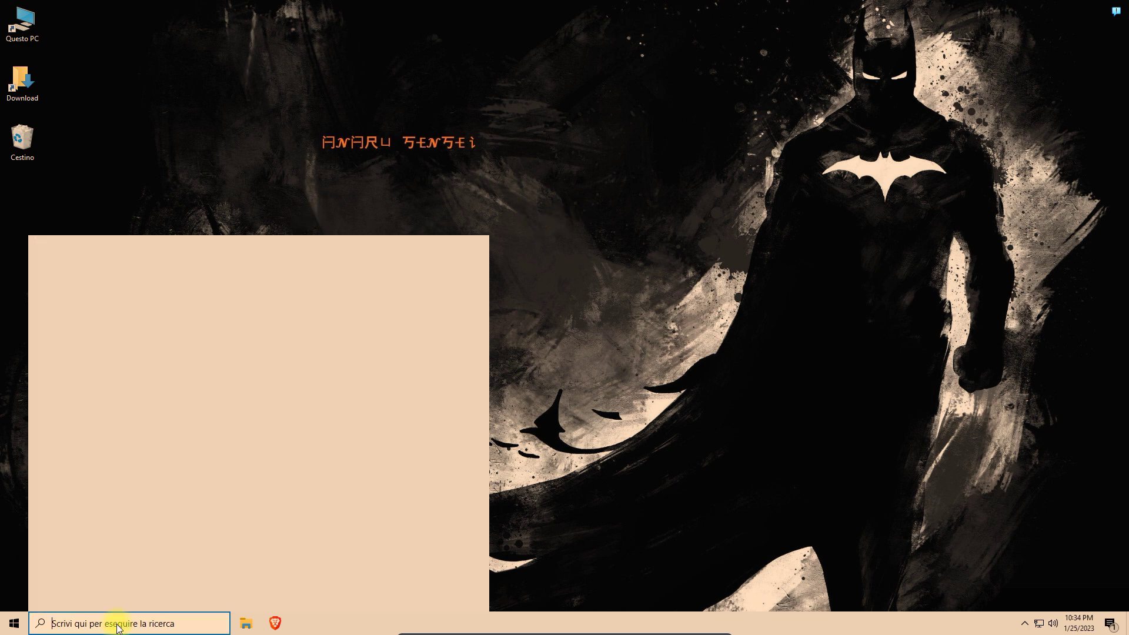
pyautogui.write('tastiera')
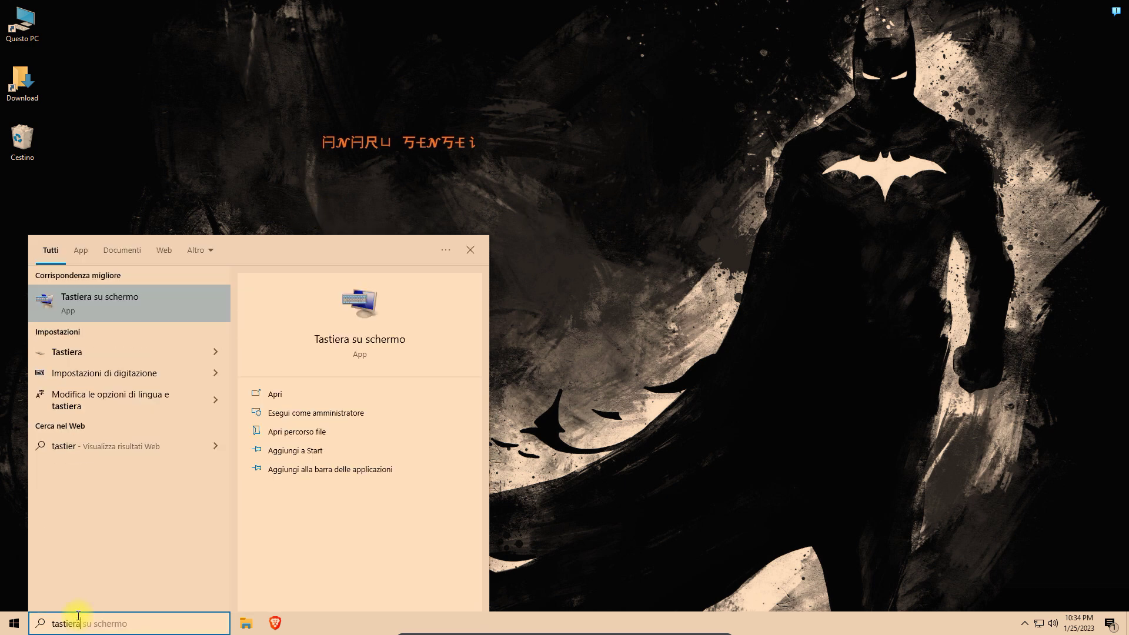
pyautogui.press('Return')
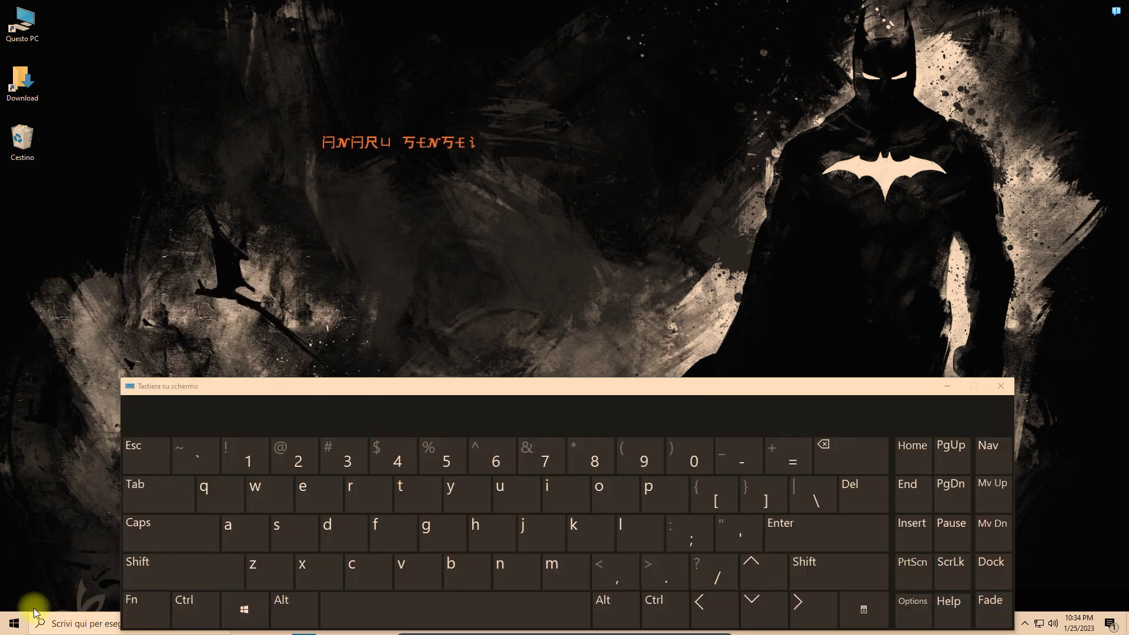
pyautogui.moveTo(451, 385); pyautogui.dragTo(410, 107)
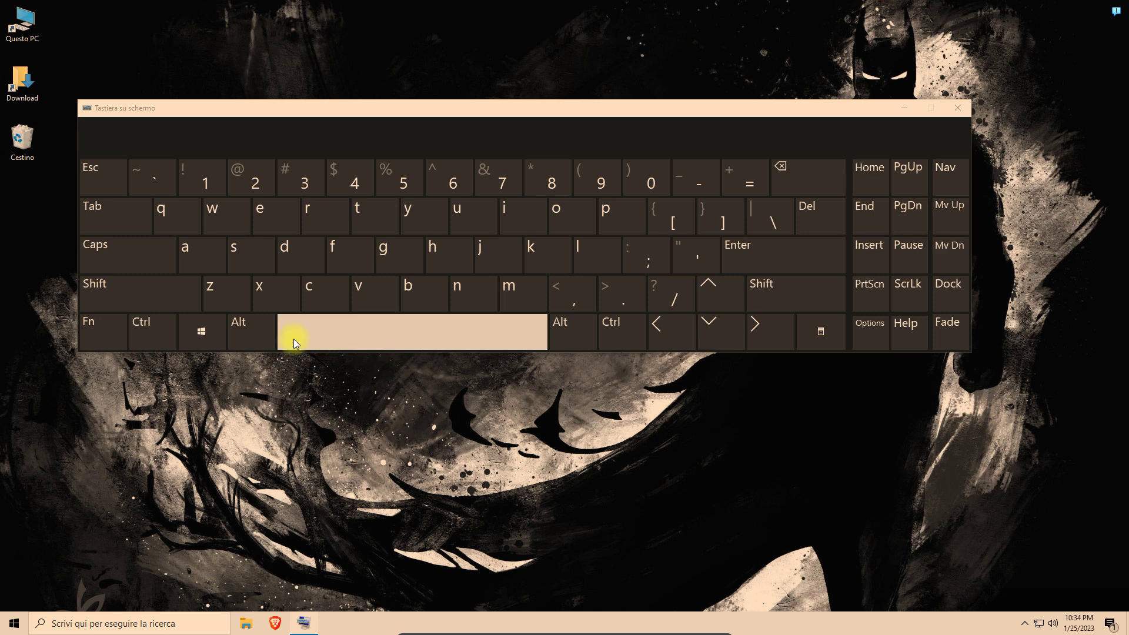
# Step: Activate the Alt key on the on-screen keyboard and release it again
pyautogui.click(245, 335)
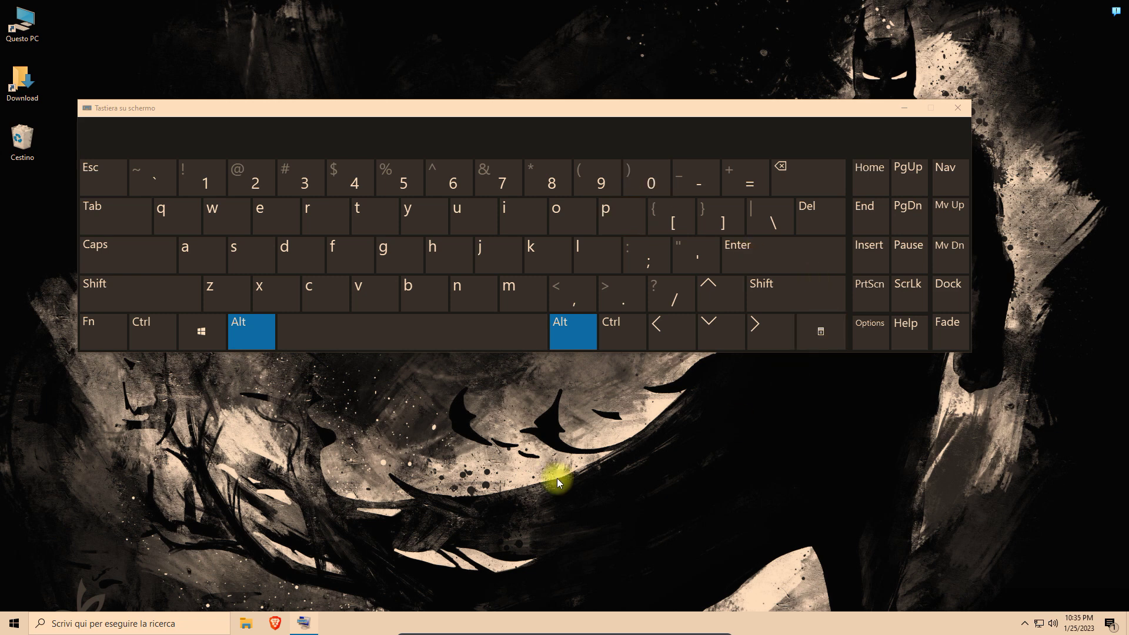
pyautogui.click(259, 335)
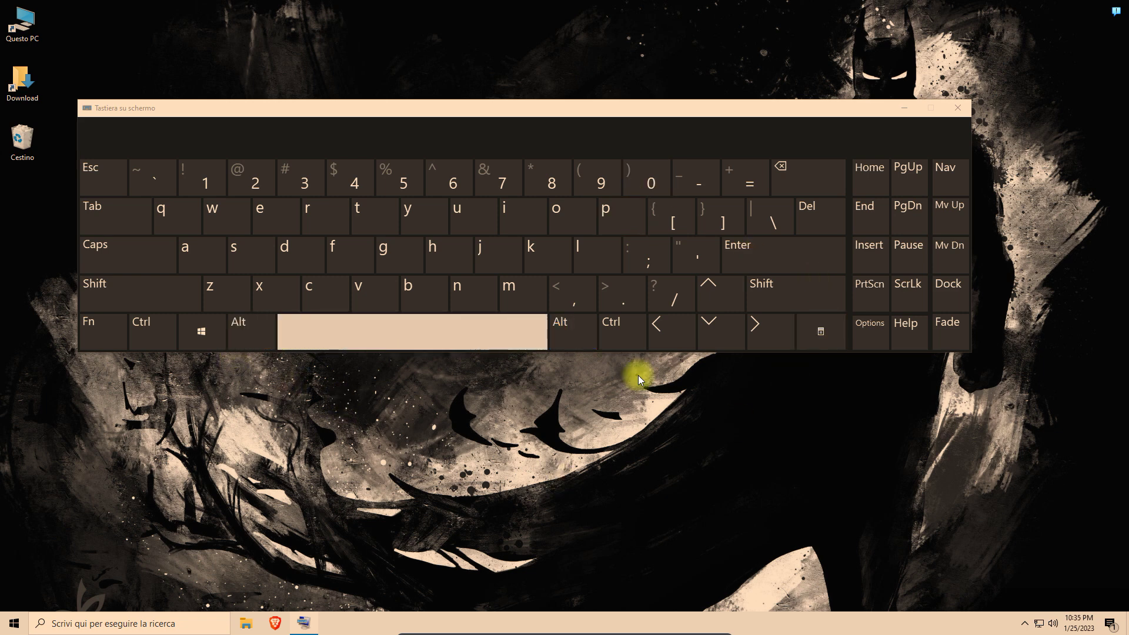
# Step: Close the on-screen keyboard, leave the virtual machine's full-screen mode, and minimize it to reach the host desktop
pyautogui.click(960, 108)
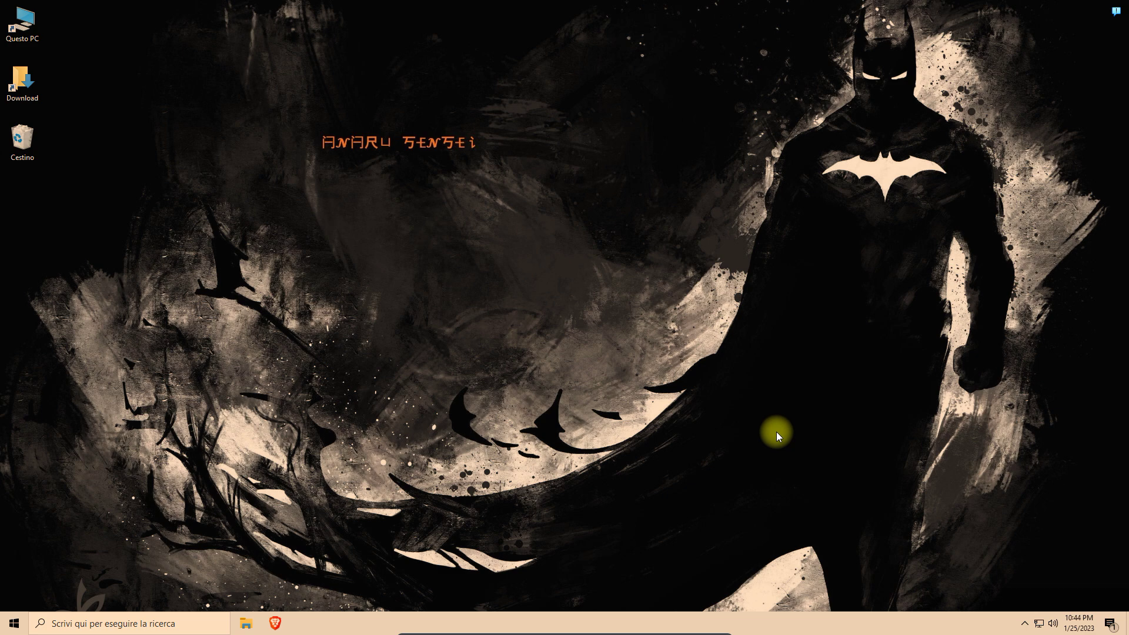
pyautogui.hotkey('ctrl', 'f')
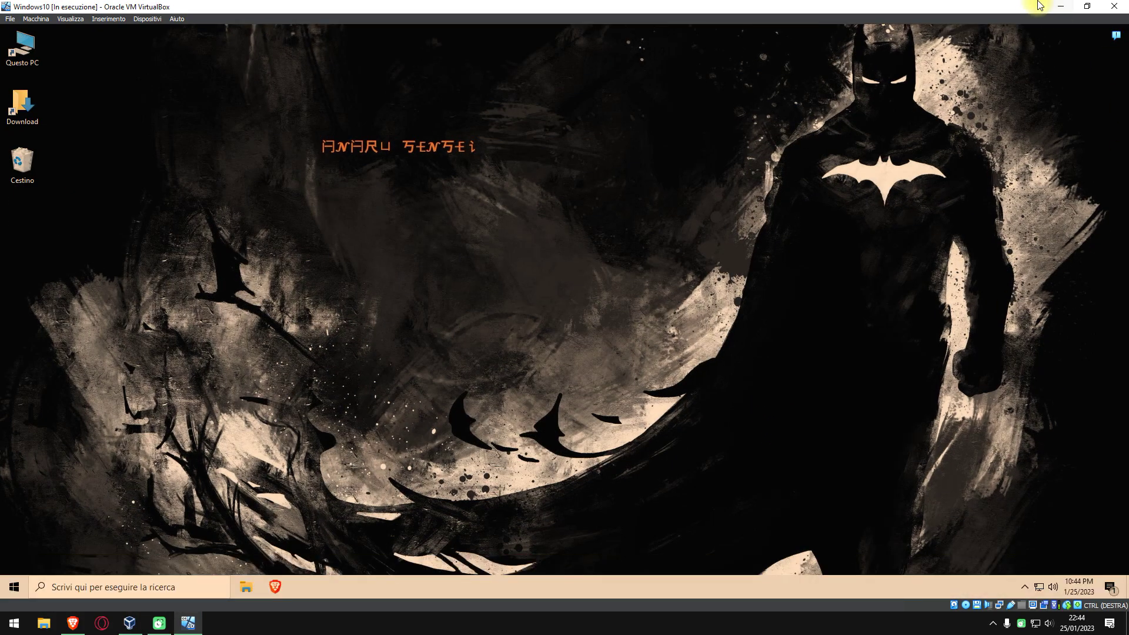
pyautogui.click(1062, 6)
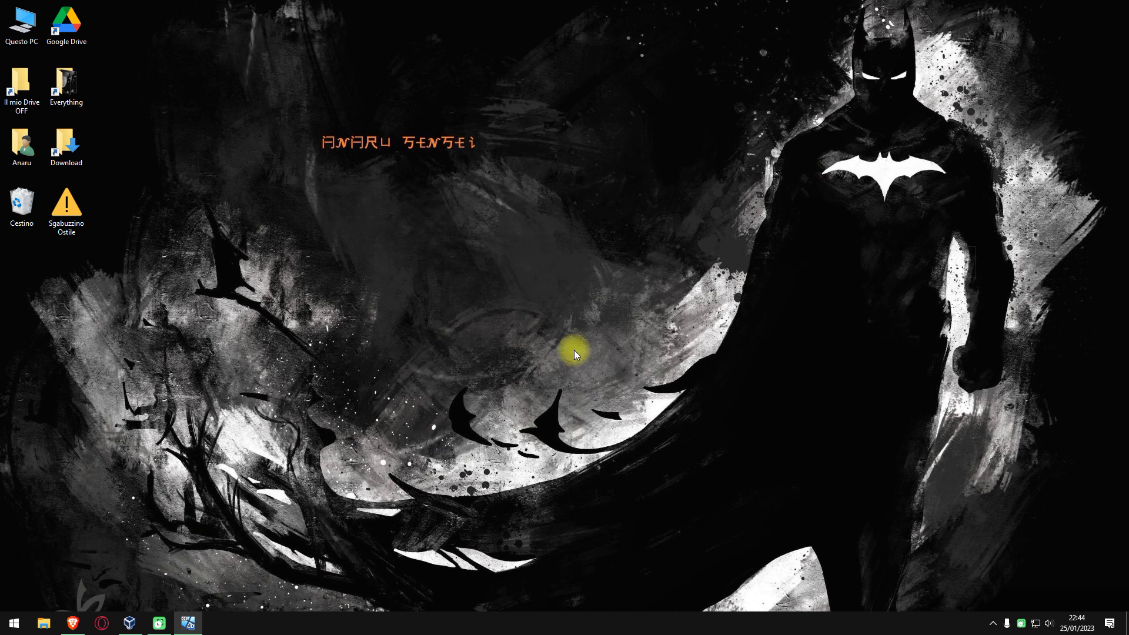
# Step: Create a folder named Nuova cartella on the desktop and open it in a maximized window
pyautogui.rightClick(416, 266)
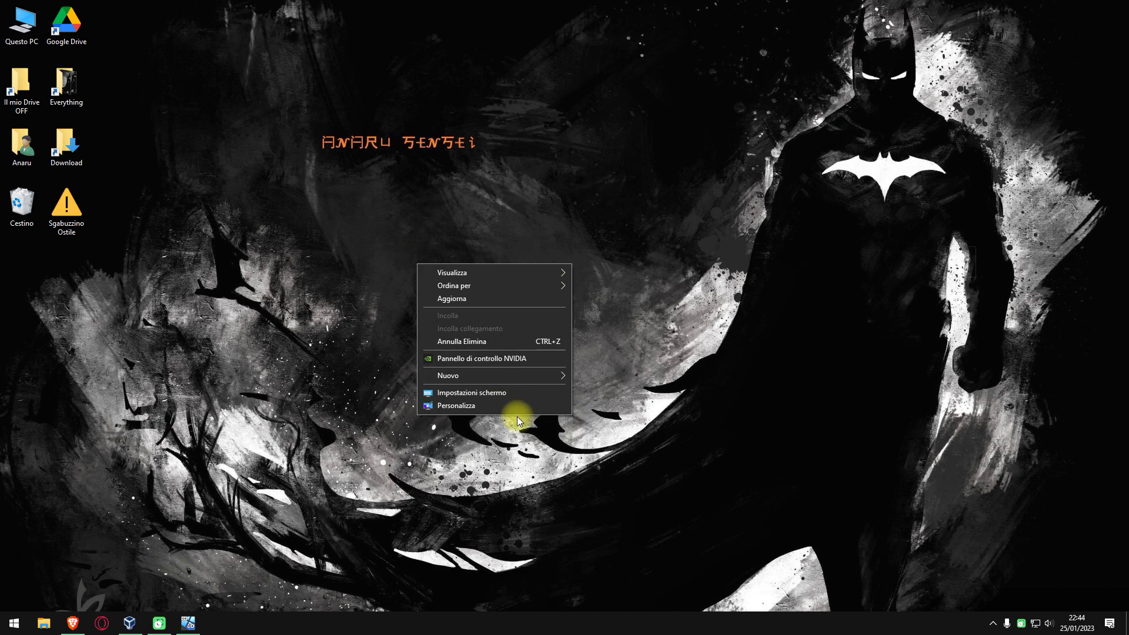
pyautogui.click(588, 378)
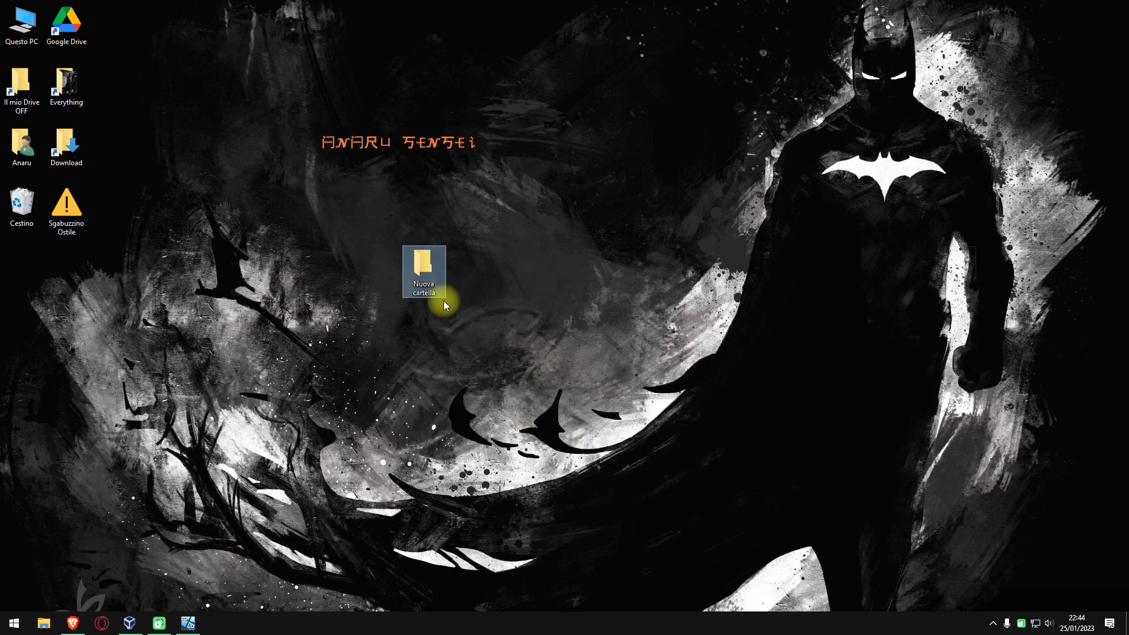
pyautogui.doubleClick(425, 265)
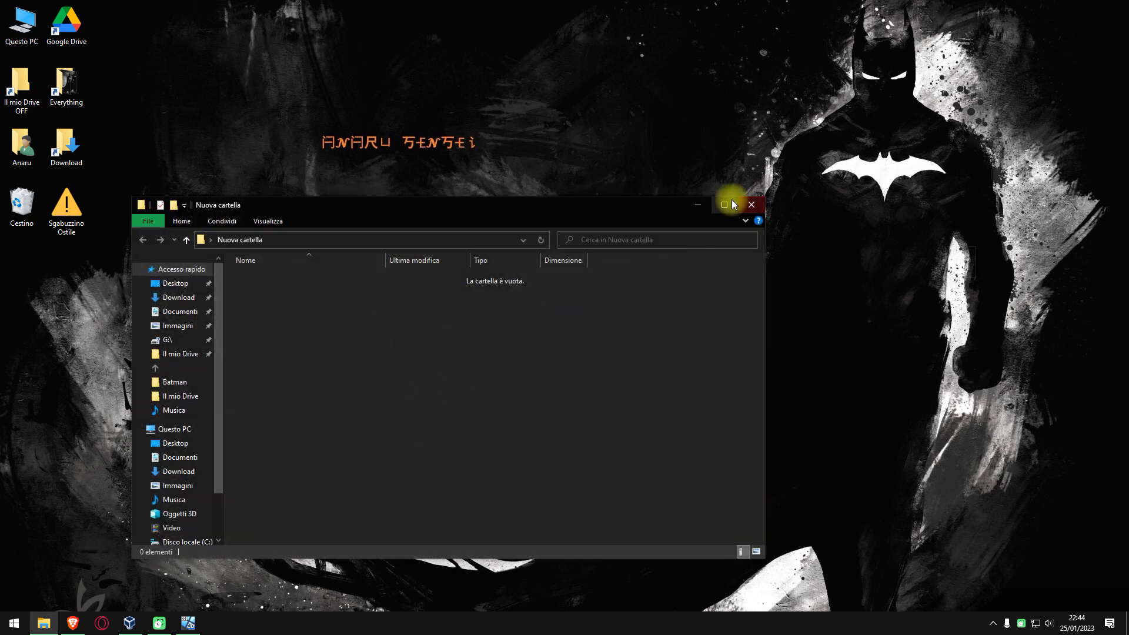
pyautogui.click(724, 205)
# Step: Create a subfolder named Nuova cartella inside the open folder and display the contents as large icons
pyautogui.rightClick(515, 302)
pyautogui.moveTo(596, 448)
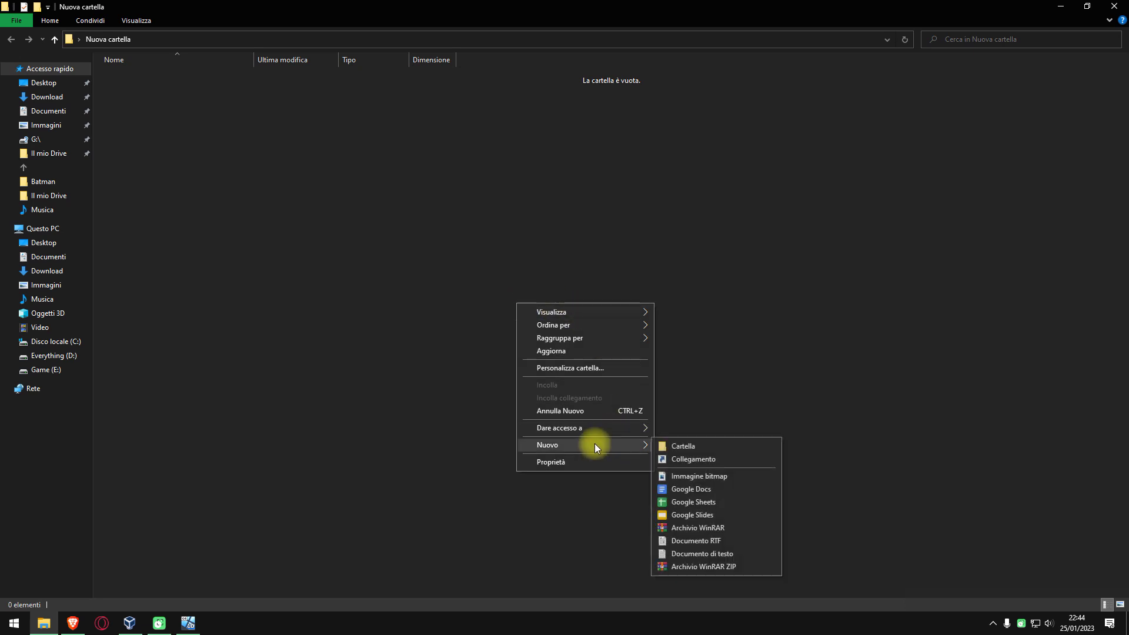
pyautogui.click(685, 445)
pyautogui.rightClick(454, 254)
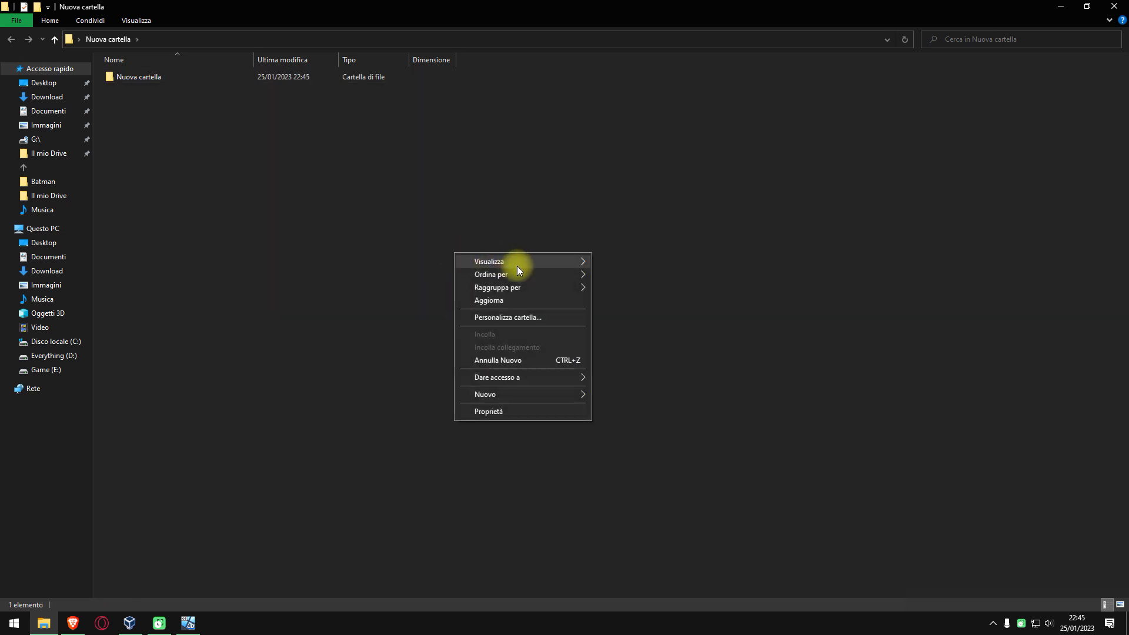
pyautogui.moveTo(527, 261)
pyautogui.click(649, 271)
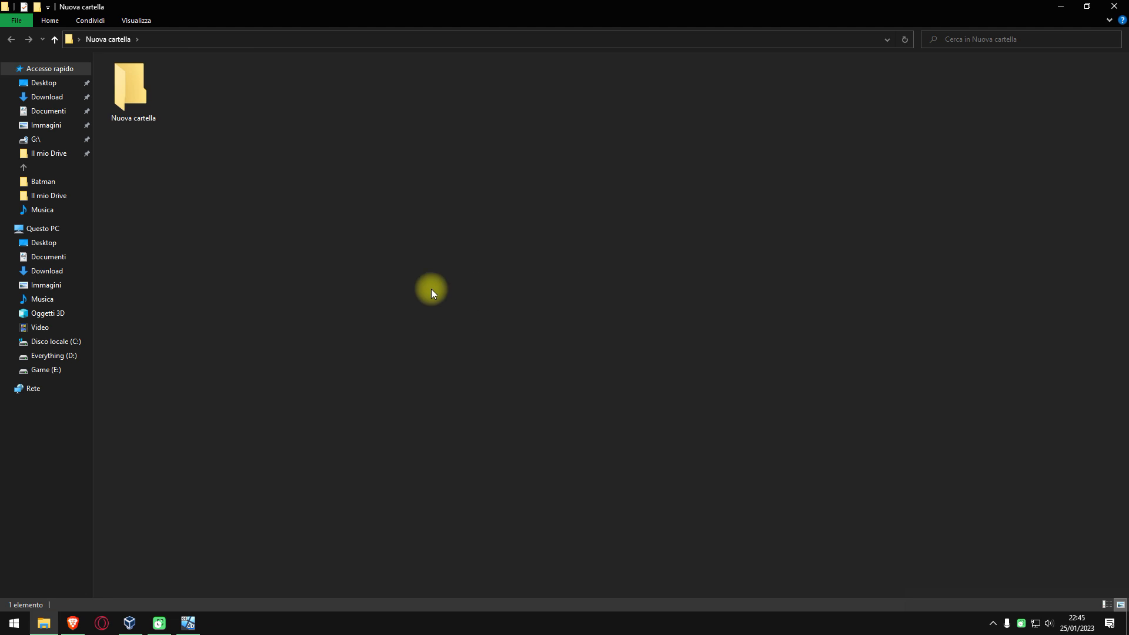
# Step: Change the subfolder's icon to a blank one from SHELL32.dll through its properties and apply the change
pyautogui.rightClick(120, 85)
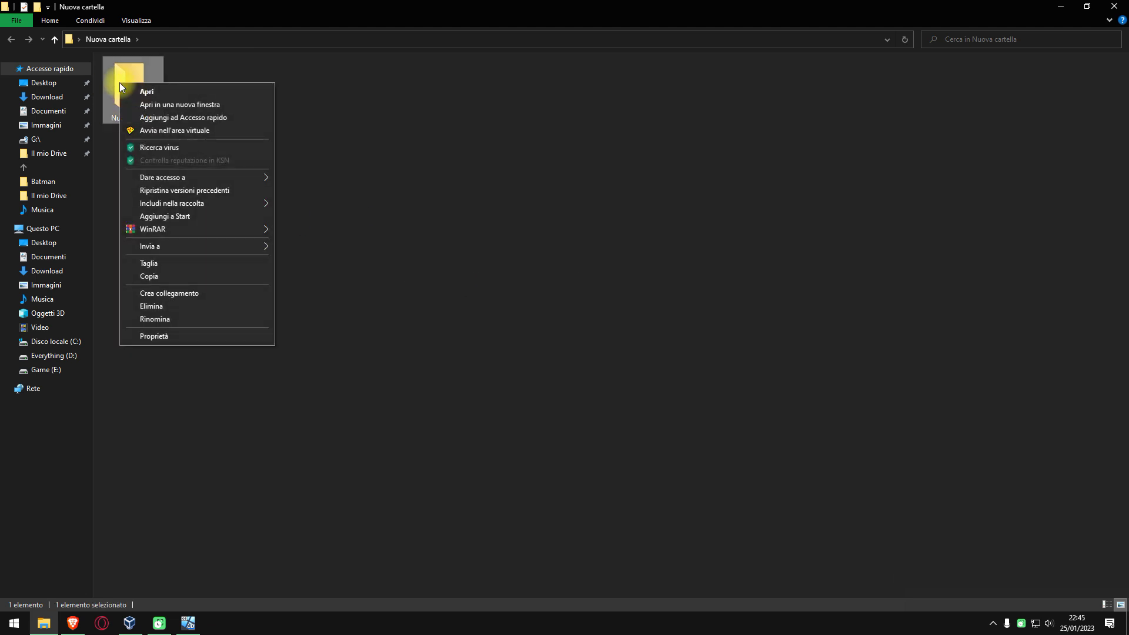
pyautogui.click(188, 338)
pyautogui.moveTo(183, 81); pyautogui.dragTo(450, 116)
pyautogui.click(525, 148)
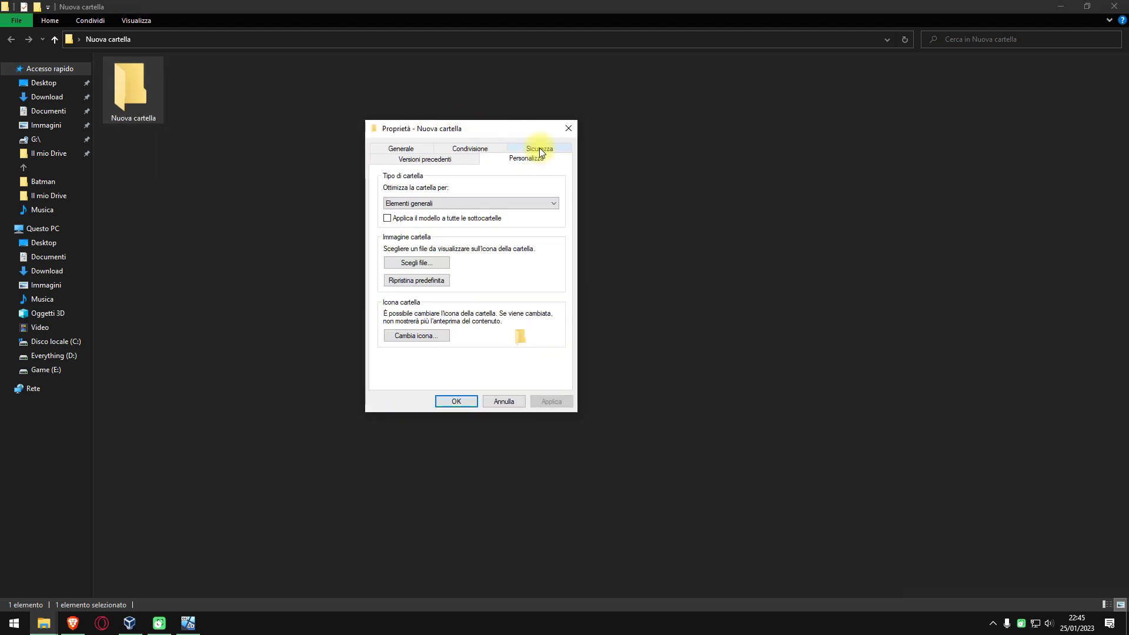
pyautogui.click(426, 333)
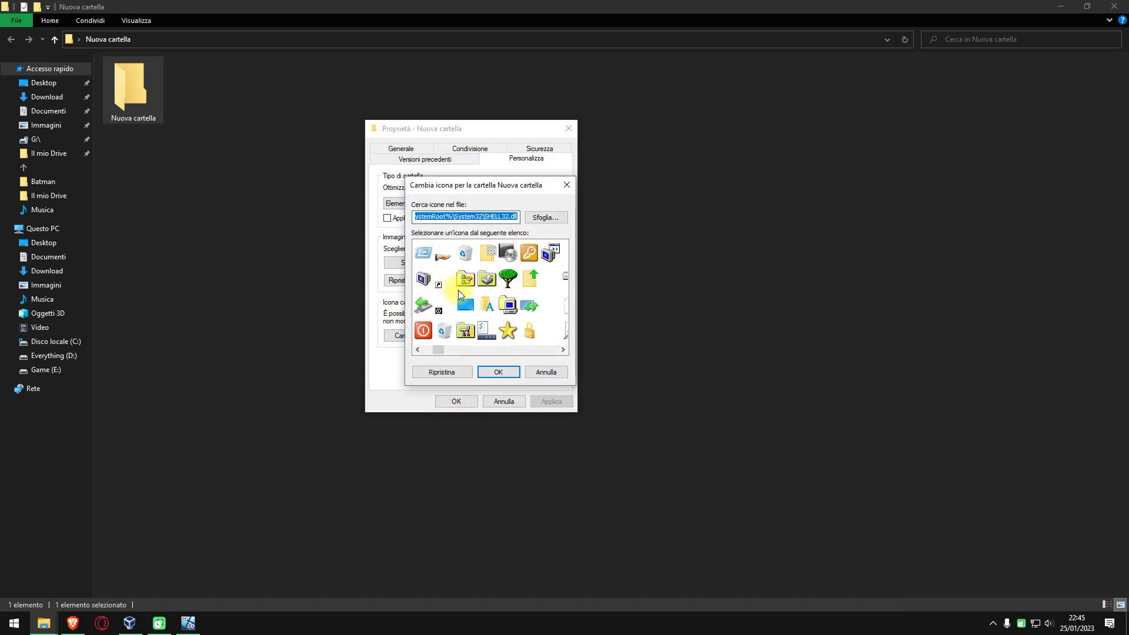
pyautogui.click(548, 290)
pyautogui.click(502, 374)
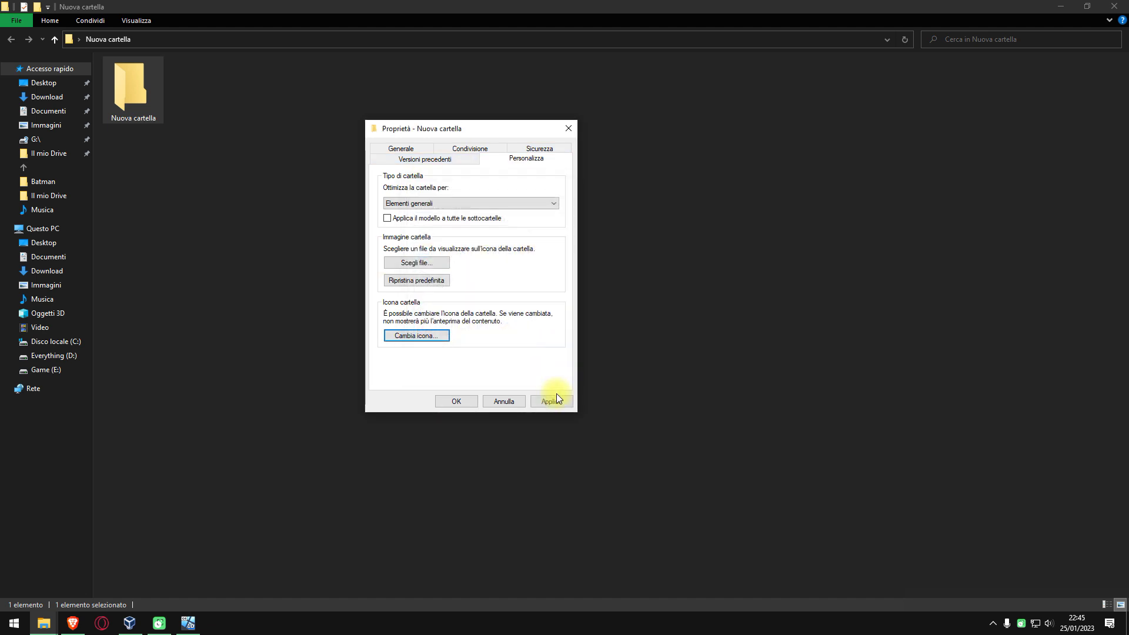
pyautogui.click(560, 401)
pyautogui.click(449, 403)
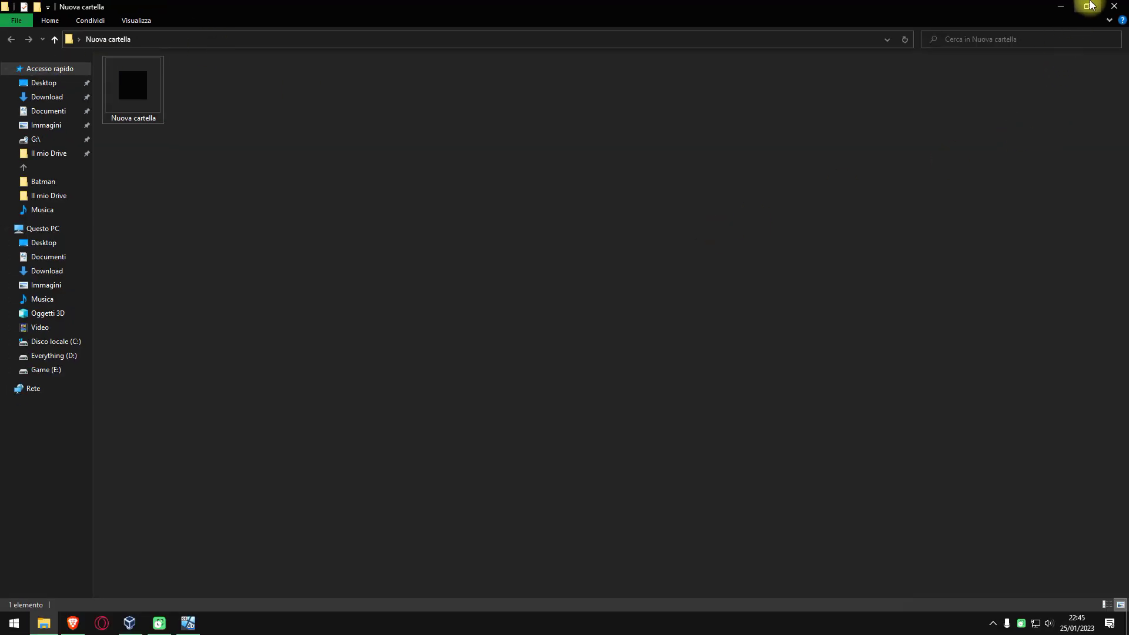
# Step: Restore and close the folder window, then move the desktop folder Nuova cartella onto Batman's dark cape
pyautogui.click(1087, 7)
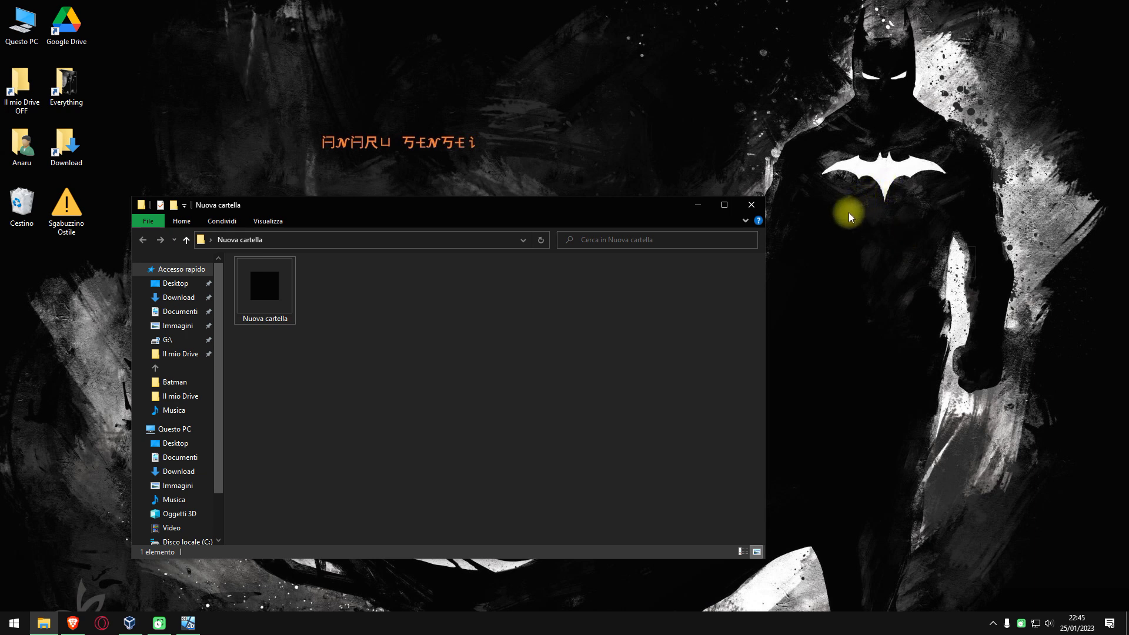
pyautogui.click(751, 205)
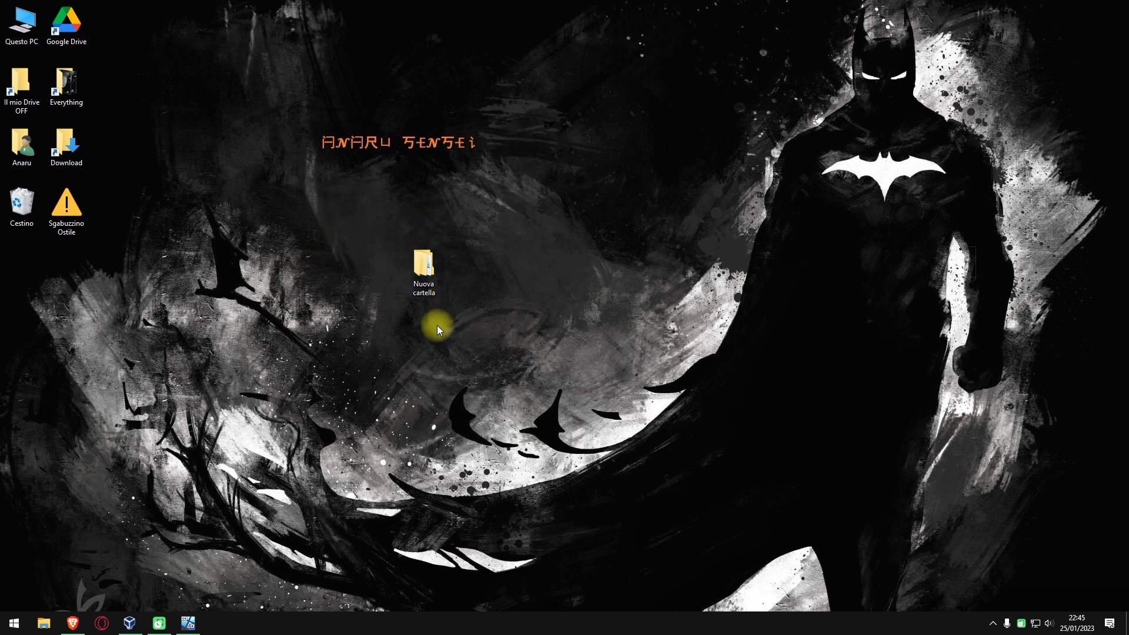
pyautogui.moveTo(415, 265); pyautogui.dragTo(805, 394)
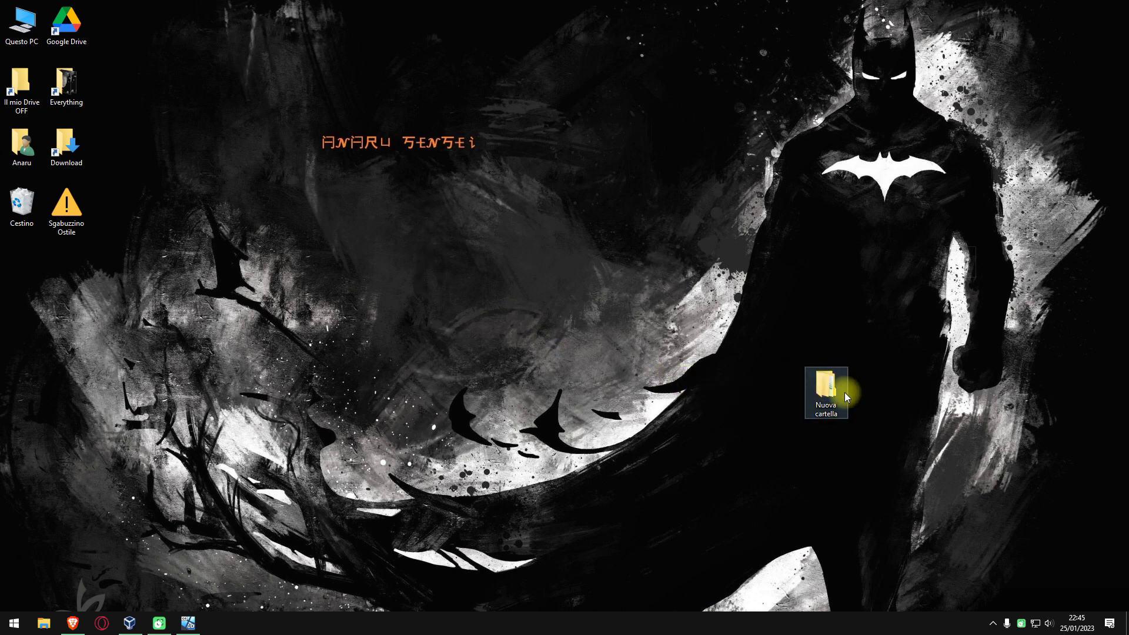
pyautogui.click(844, 422)
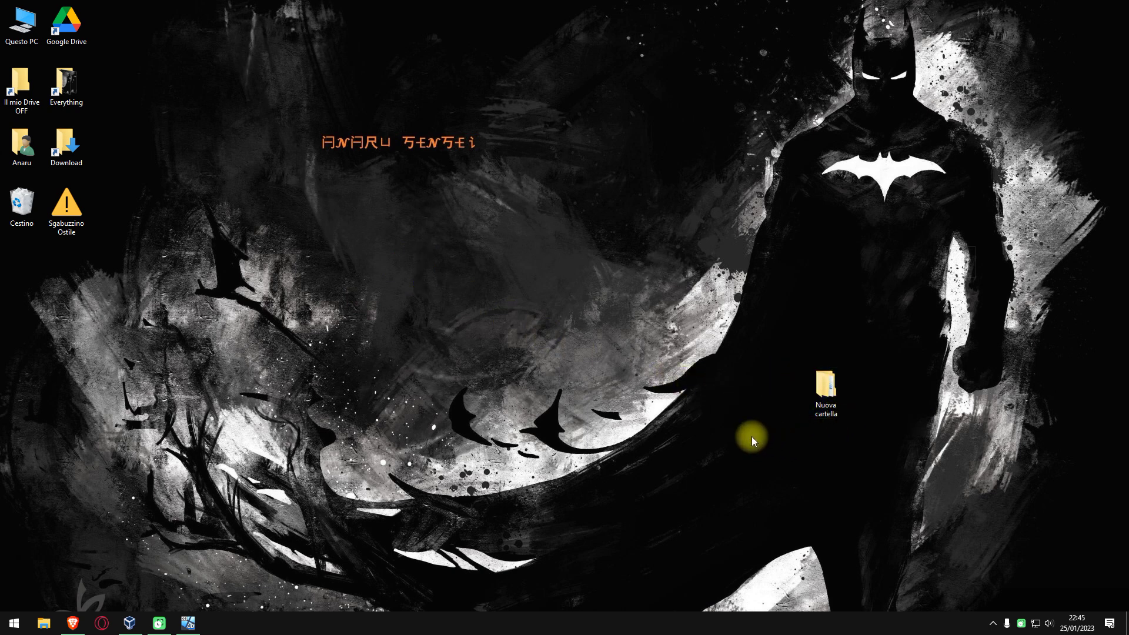
# Step: Examine the SHELL32.dll icons available for the desktop folder Nuova cartella, and leave its properties without choosing one
pyautogui.rightClick(821, 406)
pyautogui.click(857, 383)
pyautogui.moveTo(882, 328); pyautogui.dragTo(439, 234)
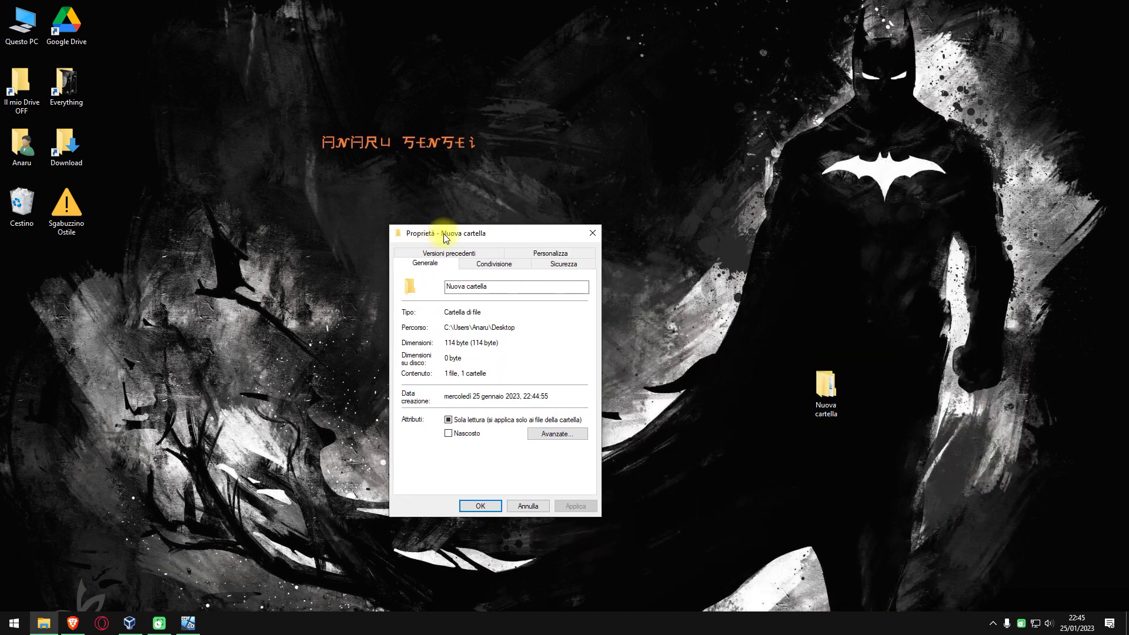
pyautogui.click(551, 252)
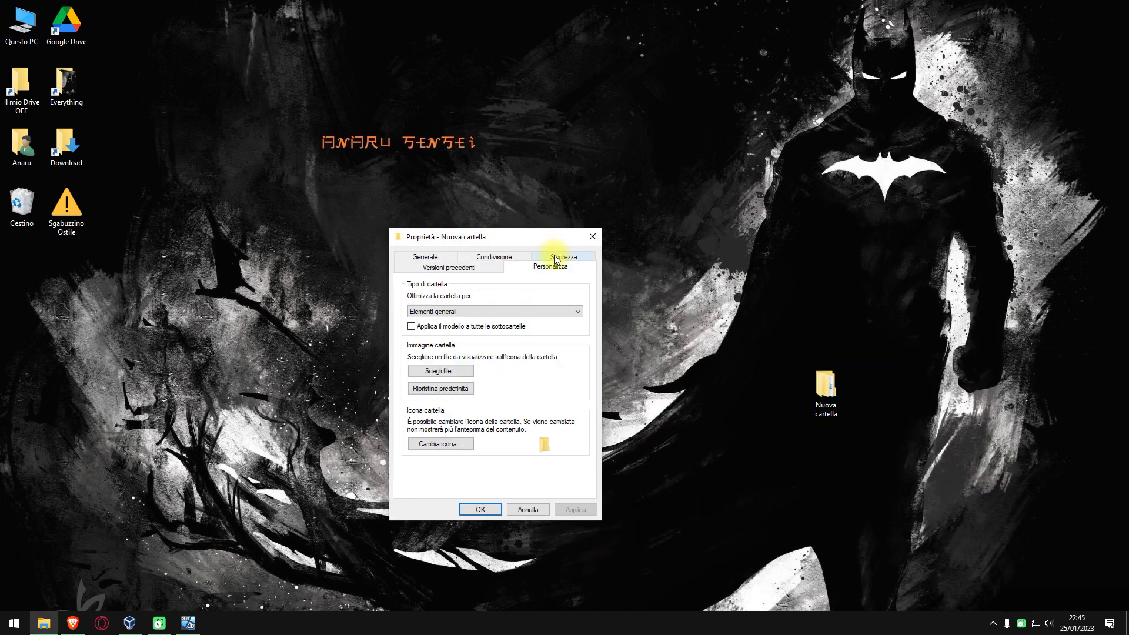
pyautogui.click(449, 442)
pyautogui.scroll(-2, 487, 417)
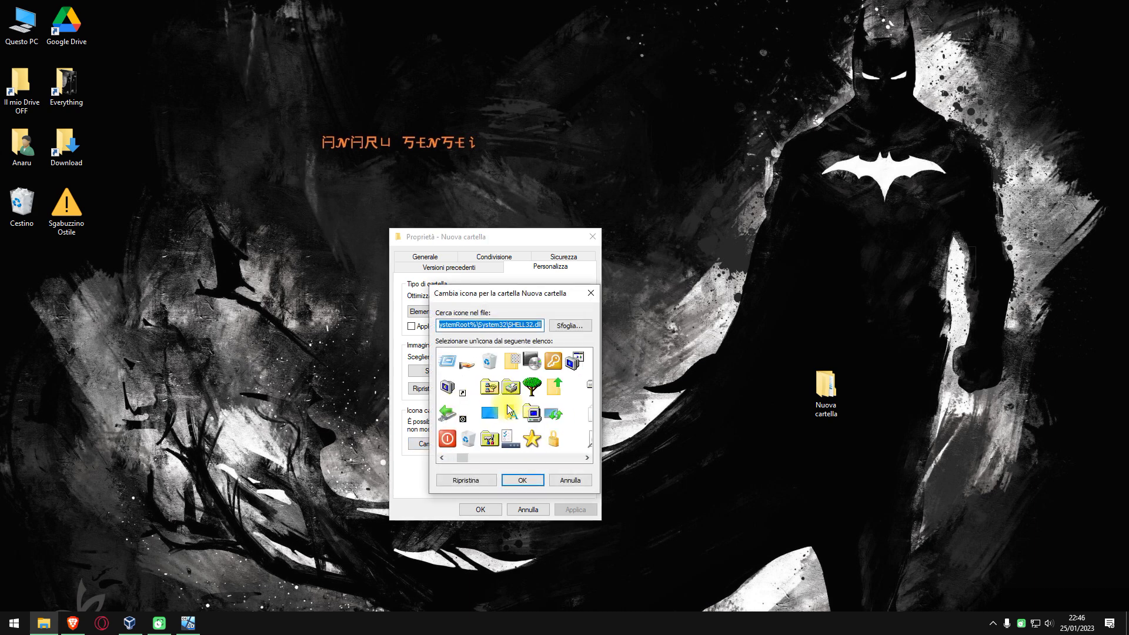
pyautogui.scroll(-5, 507, 408)
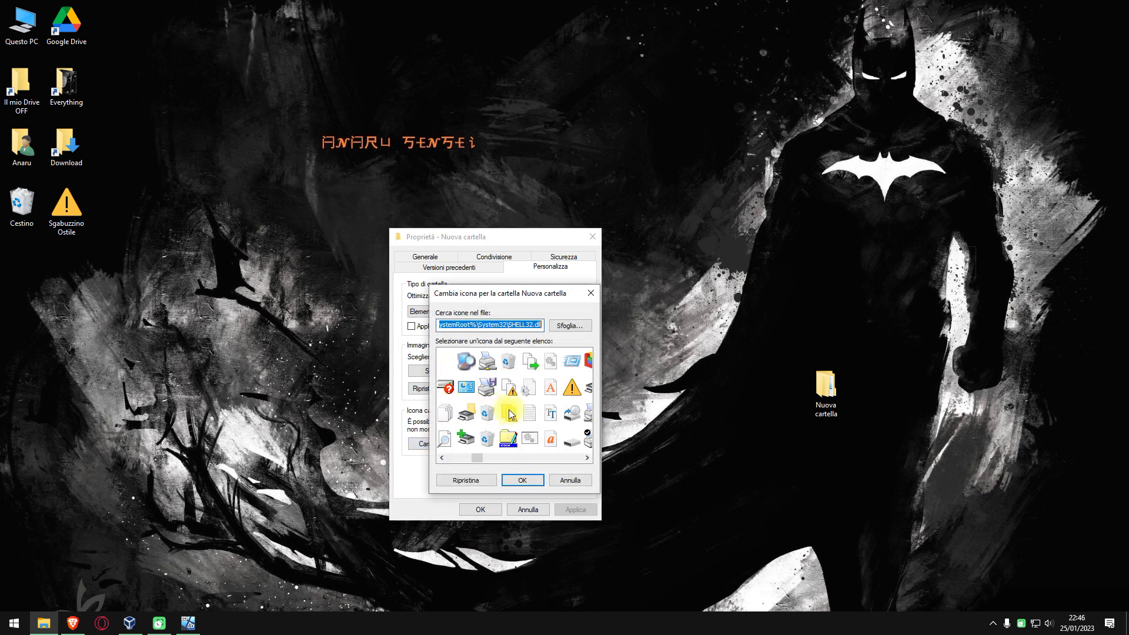
pyautogui.scroll(-1, 509, 413)
pyautogui.scroll(-3, 509, 414)
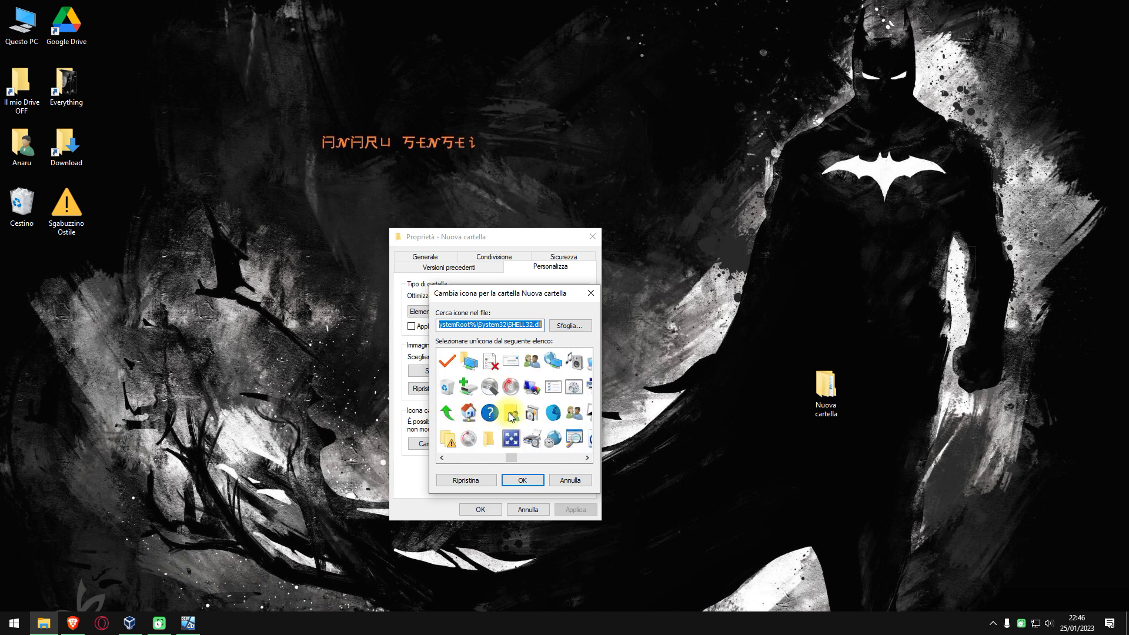
pyautogui.scroll(-3, 545, 415)
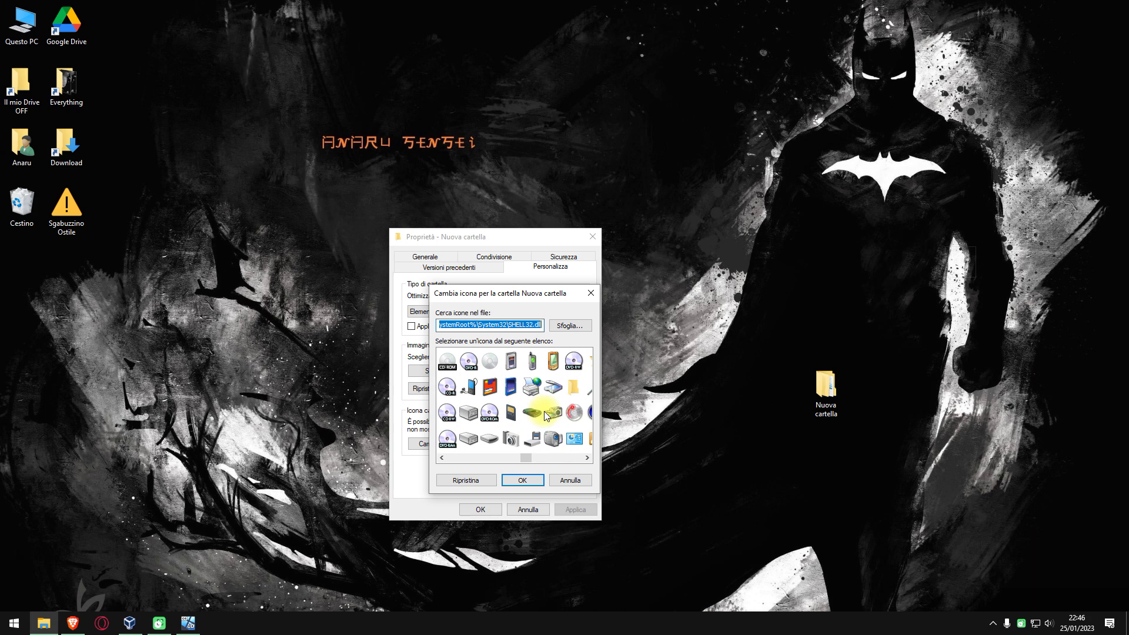
pyautogui.scroll(-6, 545, 416)
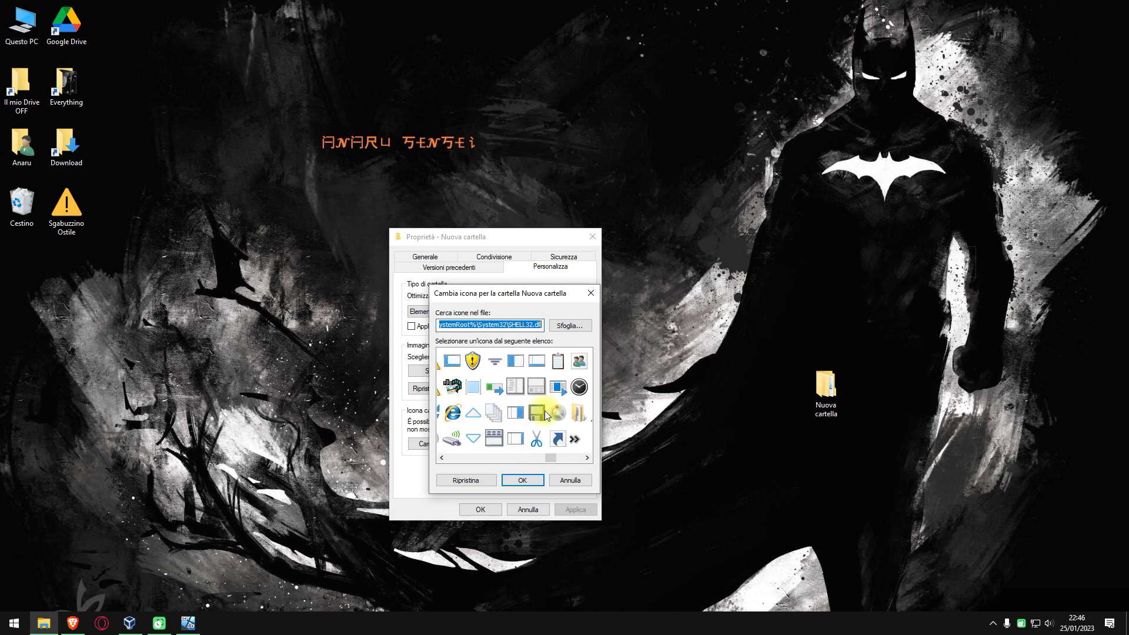
pyautogui.scroll(-6, 547, 415)
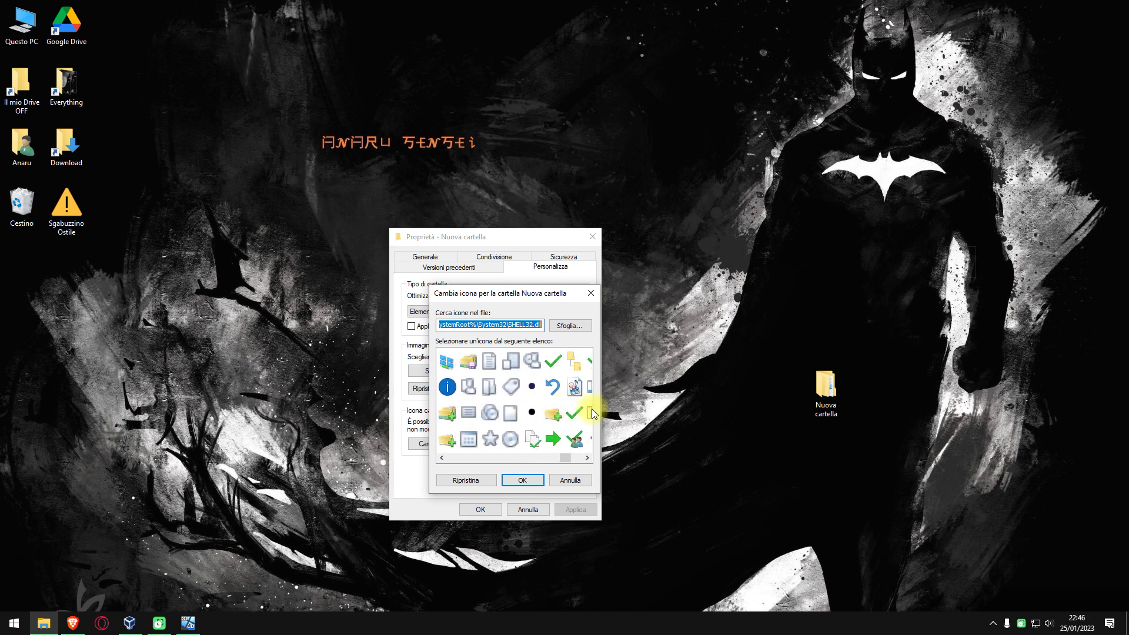
pyautogui.scroll(-2, 590, 409)
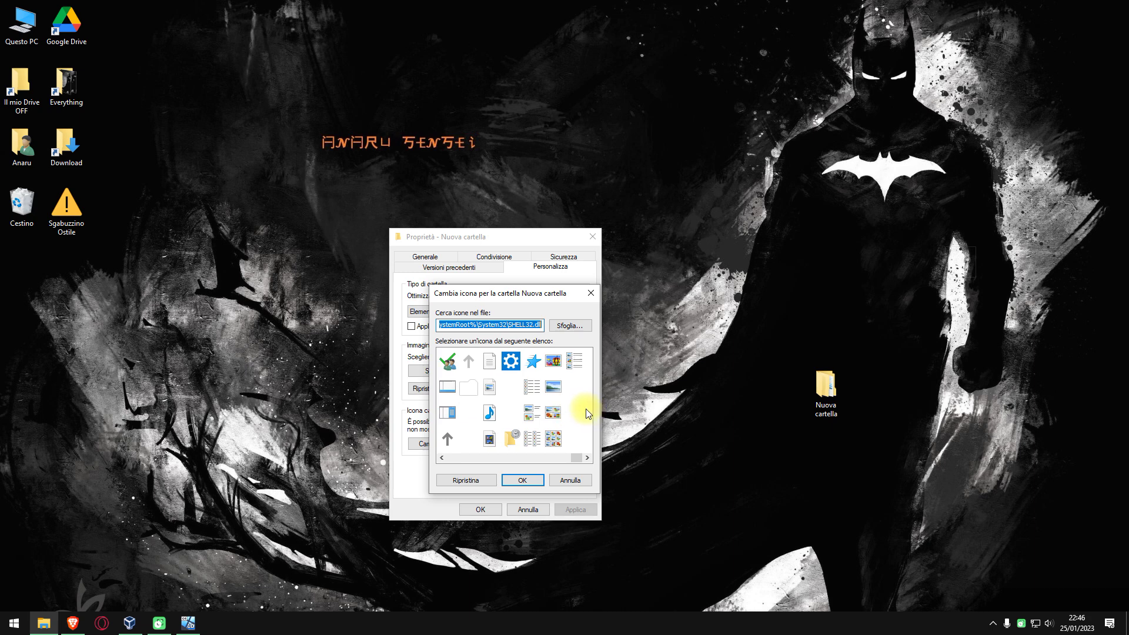
pyautogui.click(570, 480)
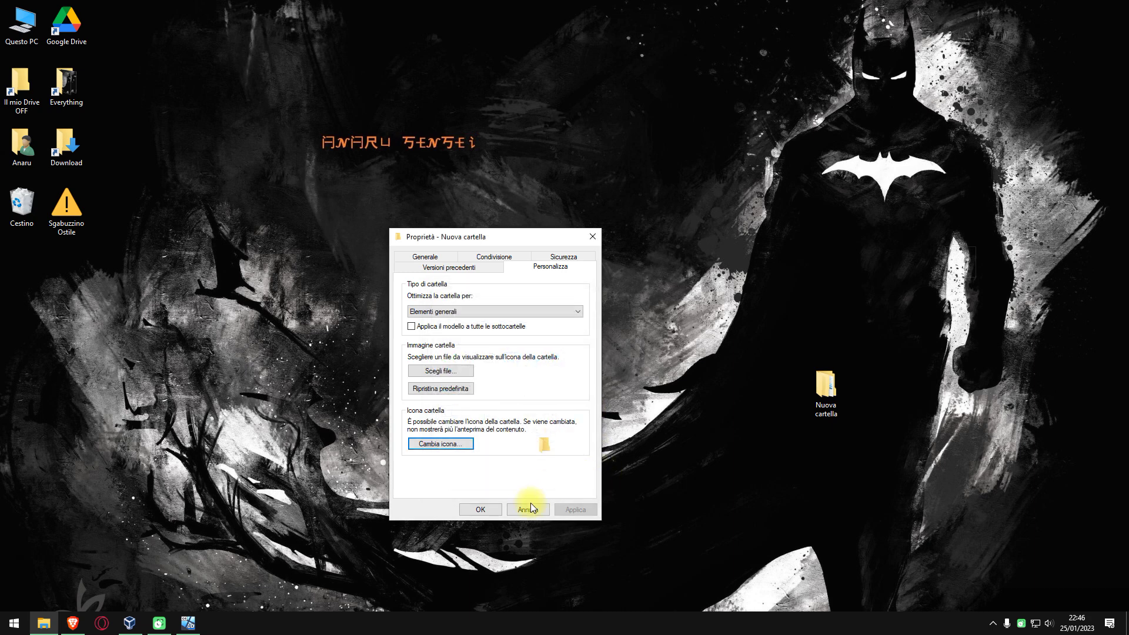
pyautogui.click(531, 508)
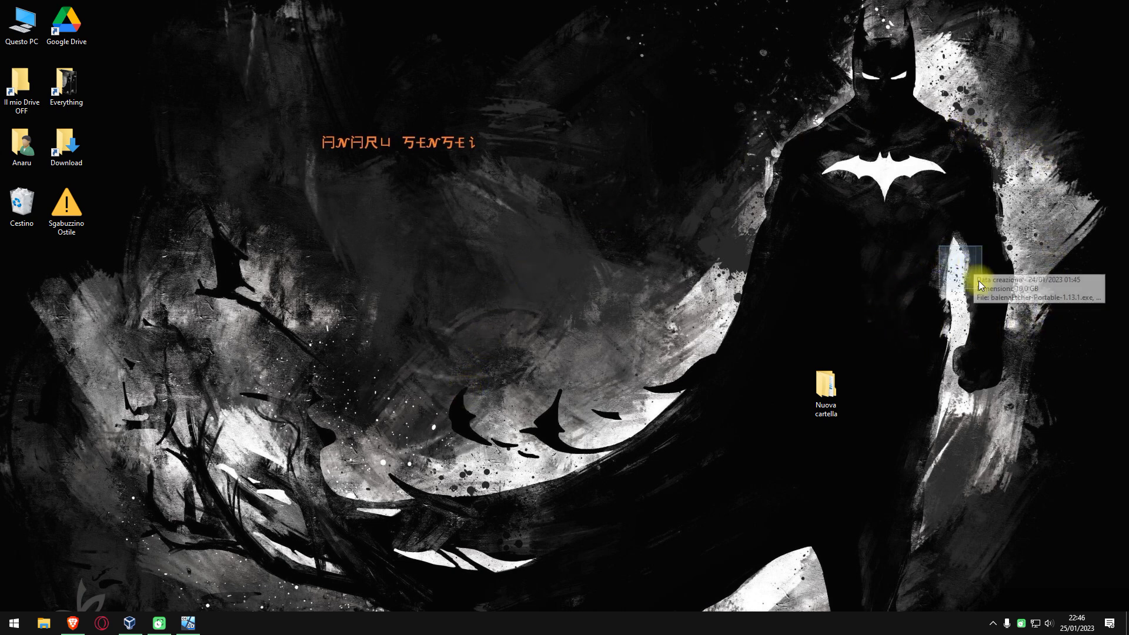
# Step: Locate the hidden folder beside Batman's arm, move it onto the dark cape, and return it to its hiding spot
pyautogui.moveTo(860, 211); pyautogui.dragTo(1092, 345)
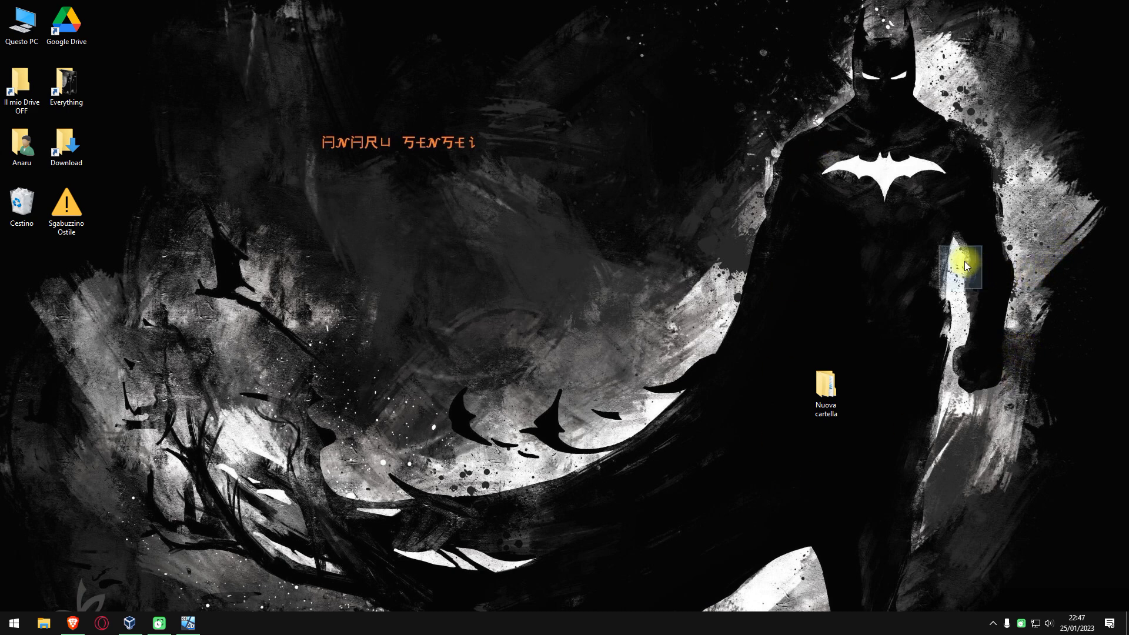
pyautogui.moveTo(957, 281); pyautogui.dragTo(827, 304)
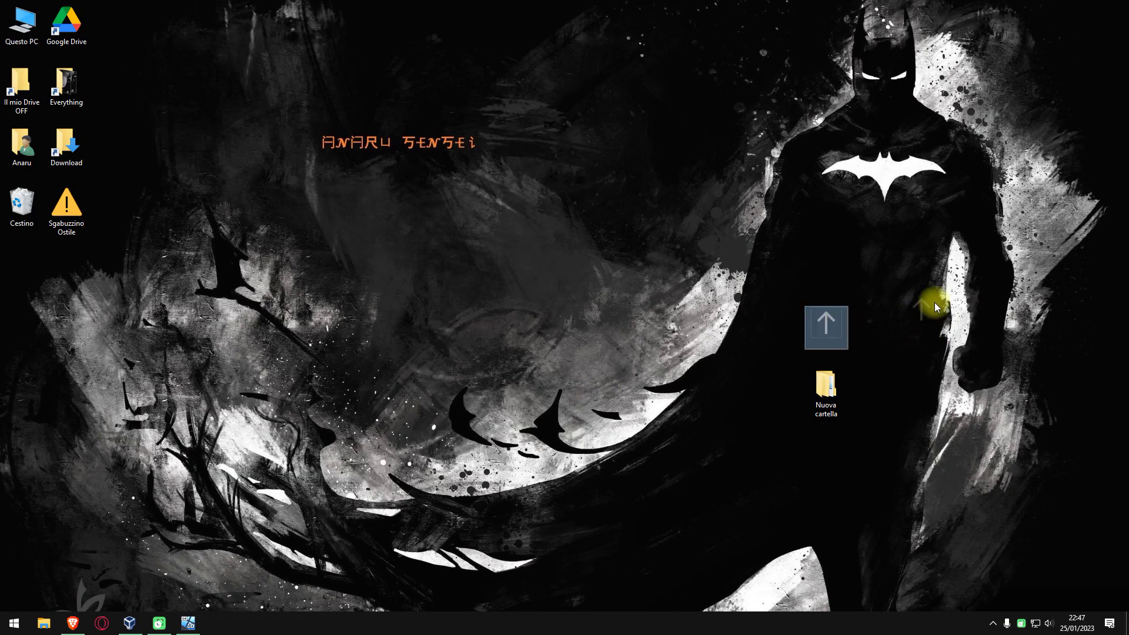
pyautogui.moveTo(936, 303); pyautogui.dragTo(965, 268)
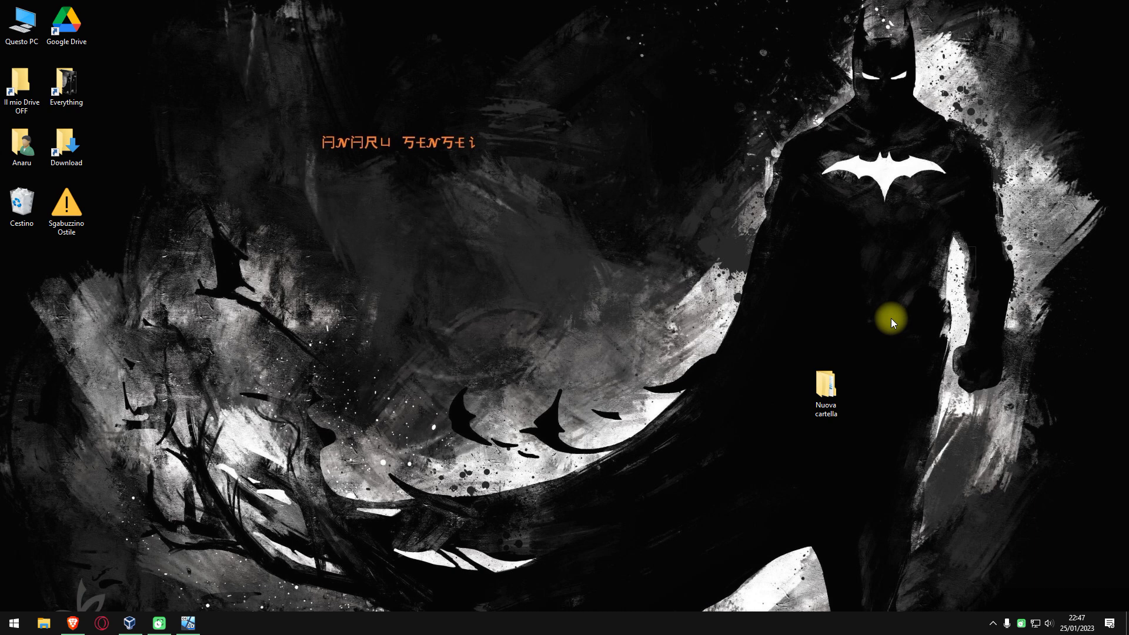
# Step: Change the icon of the desktop folder Nuova cartella to the grey up arrow from SHELL32.dll and apply it
pyautogui.rightClick(826, 392)
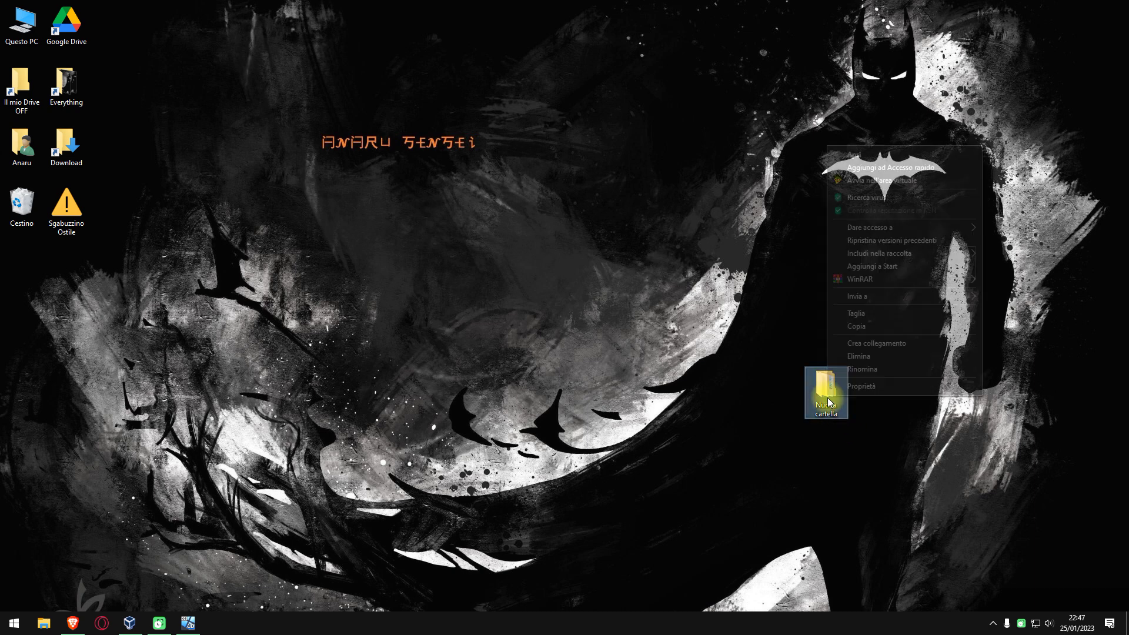
pyautogui.click(875, 386)
pyautogui.click(1000, 342)
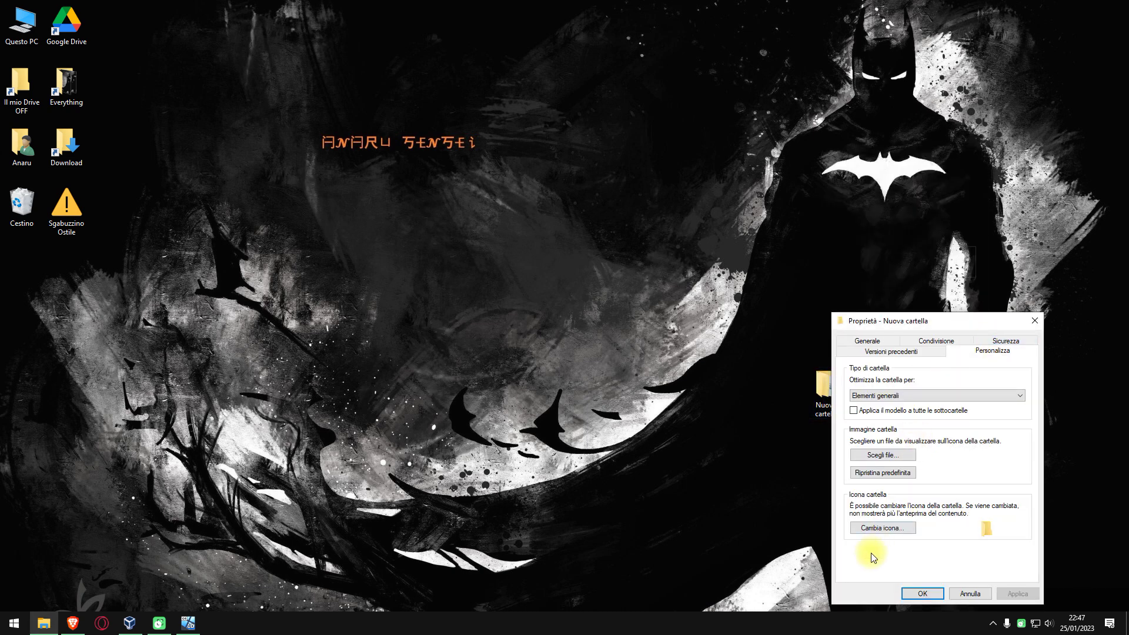
pyautogui.click(880, 527)
pyautogui.moveTo(935, 370); pyautogui.dragTo(610, 267)
pyautogui.scroll(-6, 622, 368)
pyautogui.scroll(-8, 624, 371)
pyautogui.scroll(-9, 624, 364)
pyautogui.scroll(-3, 624, 364)
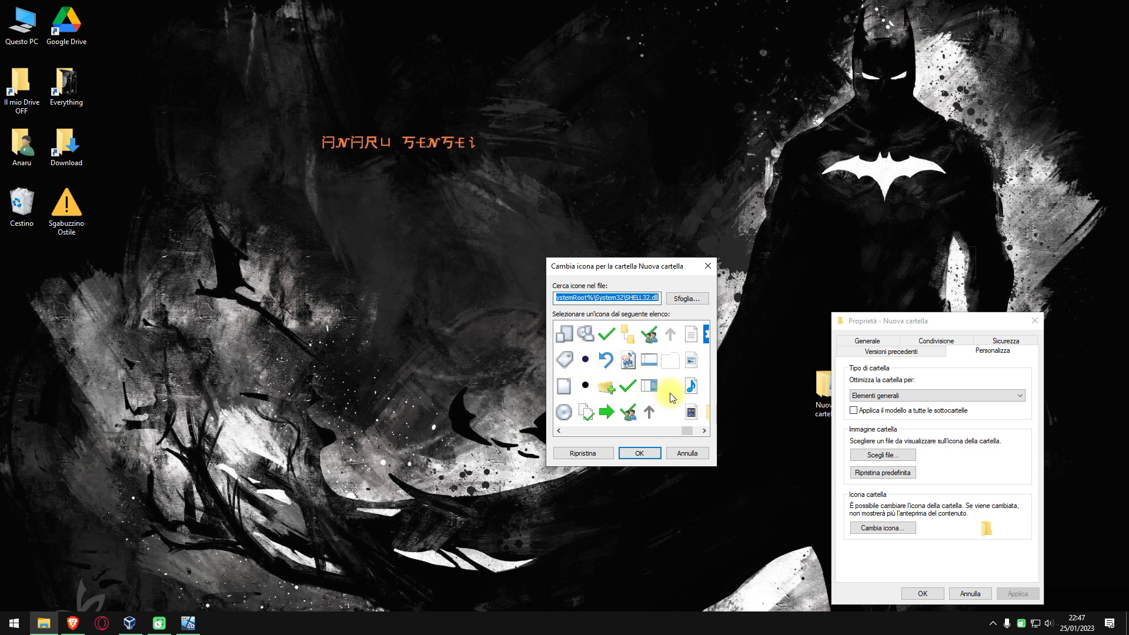
pyautogui.click(673, 337)
pyautogui.scroll(-3, 662, 384)
pyautogui.scroll(-1, 661, 382)
pyautogui.click(640, 453)
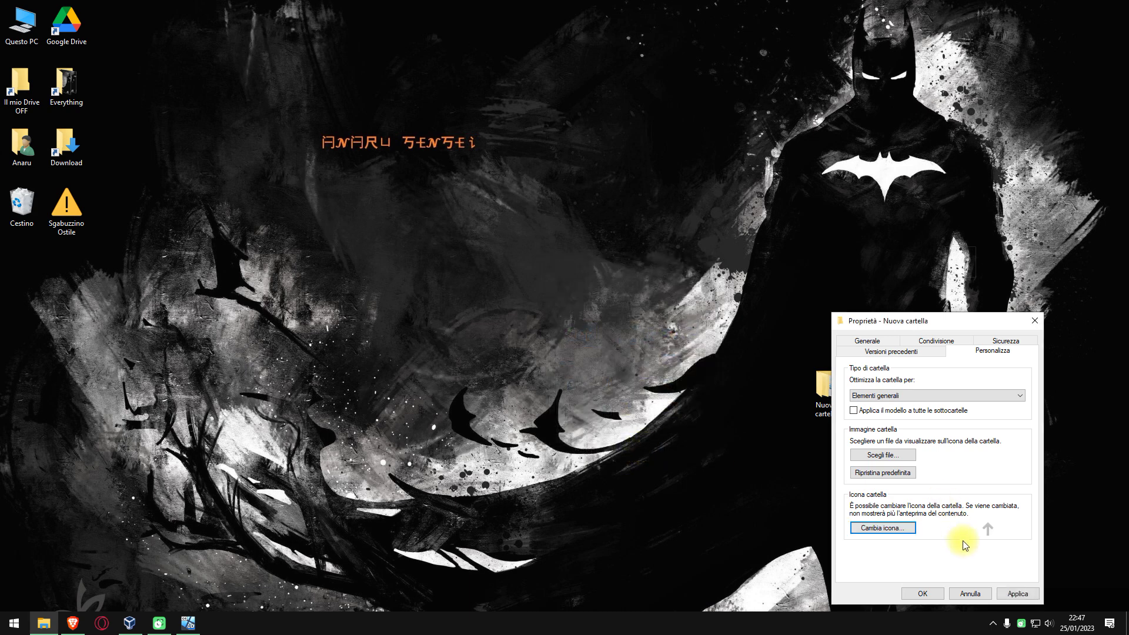
pyautogui.moveTo(926, 323); pyautogui.dragTo(657, 266)
pyautogui.click(749, 536)
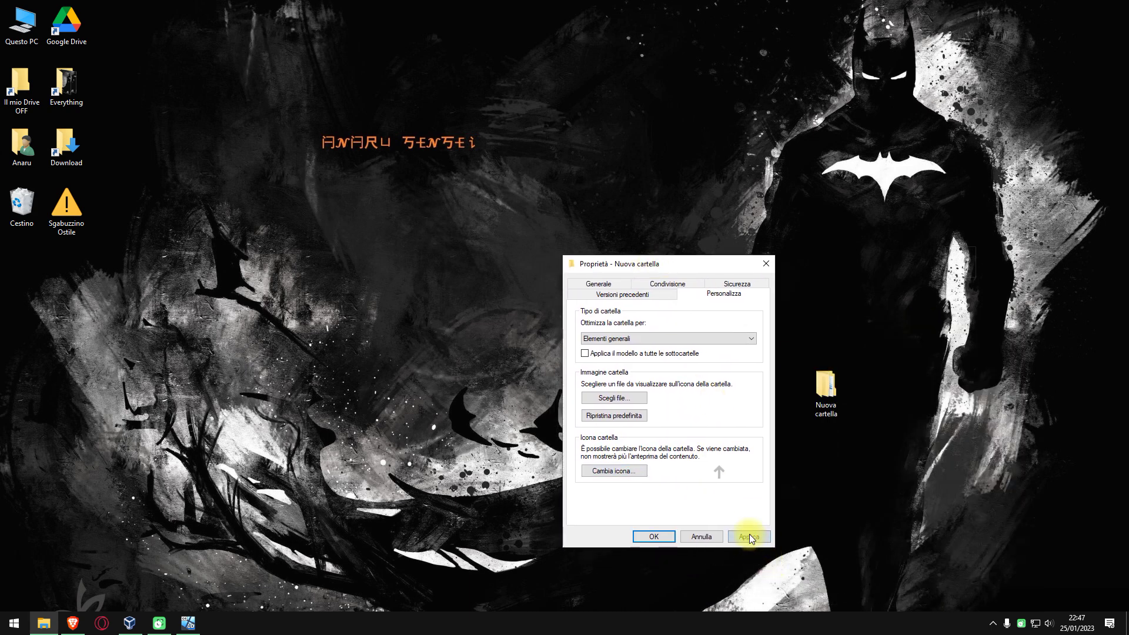
pyautogui.click(654, 537)
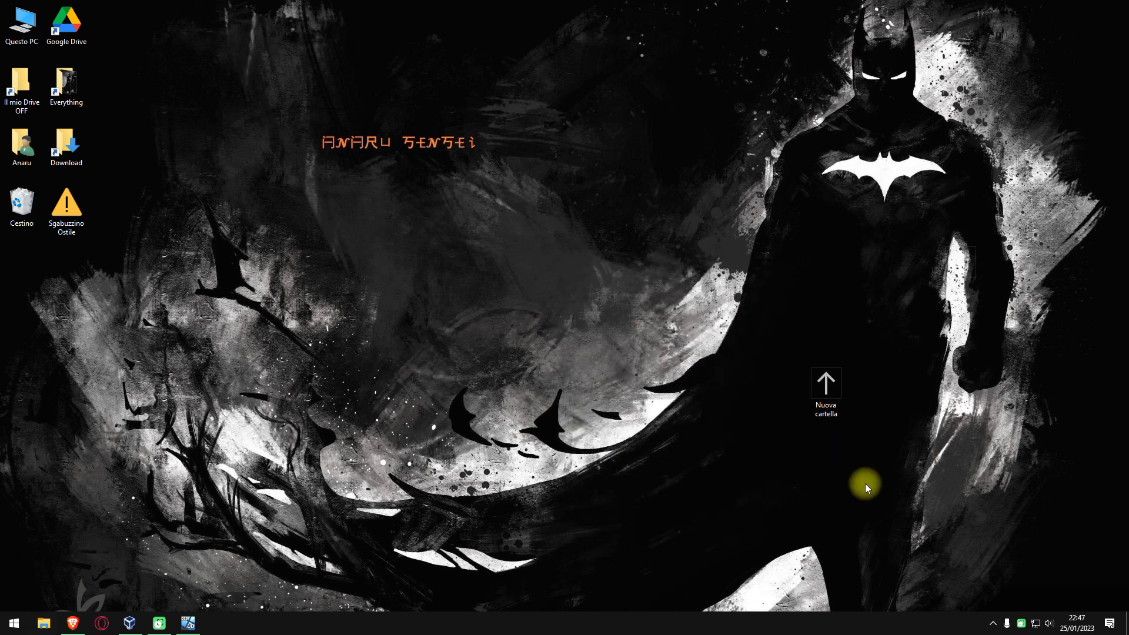
# Step: Move the arrow-icon folder to different light areas around the Batman figure to try out hiding spots
pyautogui.moveTo(830, 388); pyautogui.dragTo(759, 339)
pyautogui.moveTo(795, 568); pyautogui.dragTo(983, 347)
pyautogui.moveTo(965, 116); pyautogui.dragTo(951, 73)
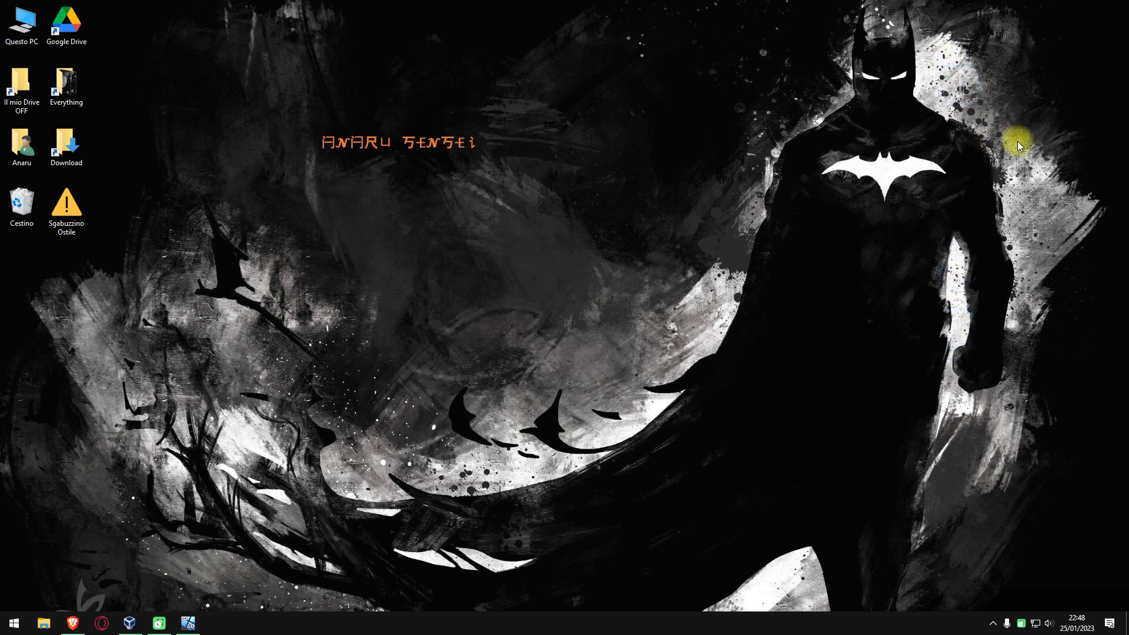